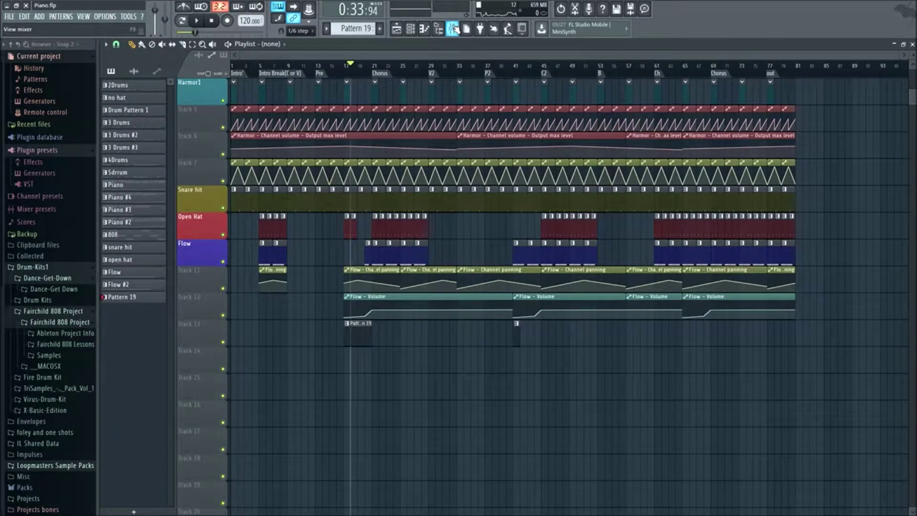
# Play the song briefly from the start to preview the arrangement
pyautogui.click(453, 28)
pyautogui.click(397, 29)
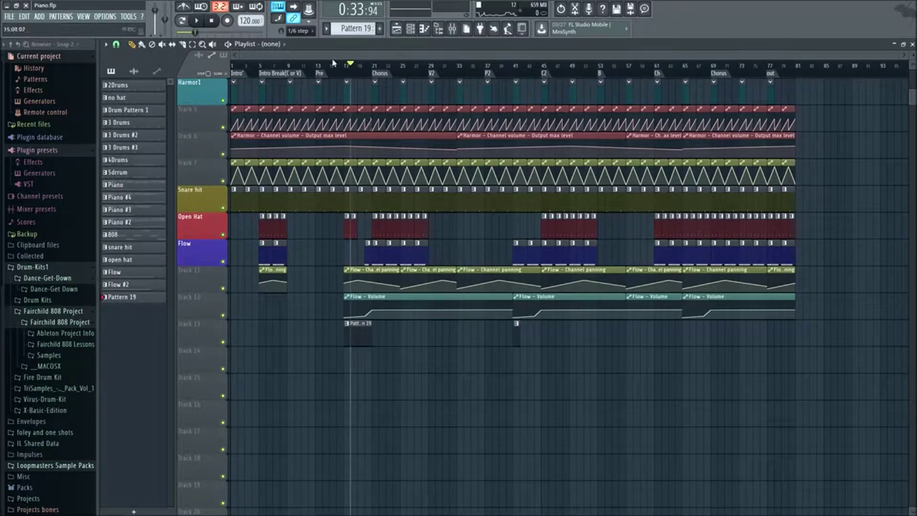
pyautogui.press('space')
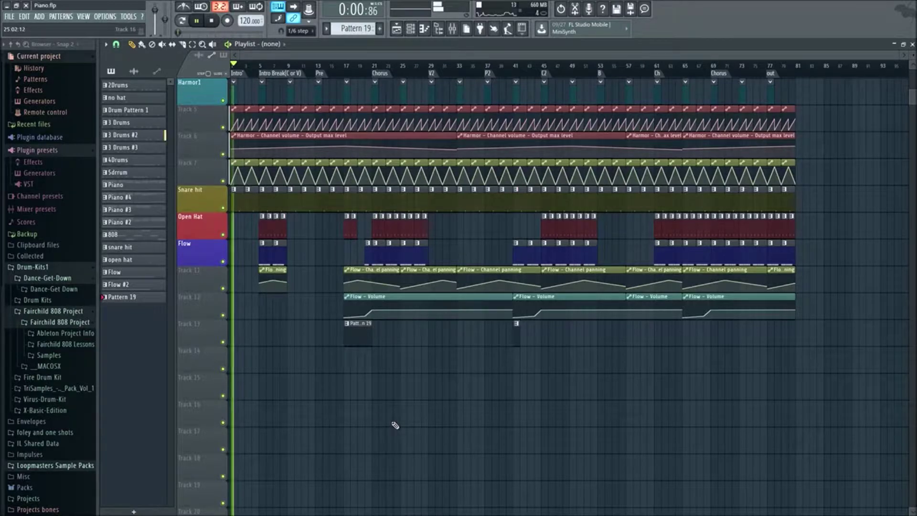
pyautogui.press('space')
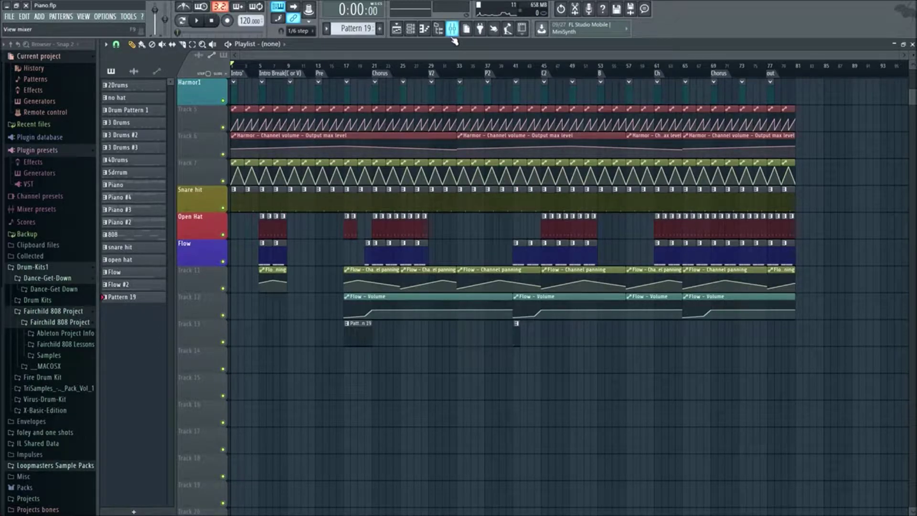
# Create a Master - Volume automation clip from the Mixer's master fader, landing on Track 14
pyautogui.click(453, 39)
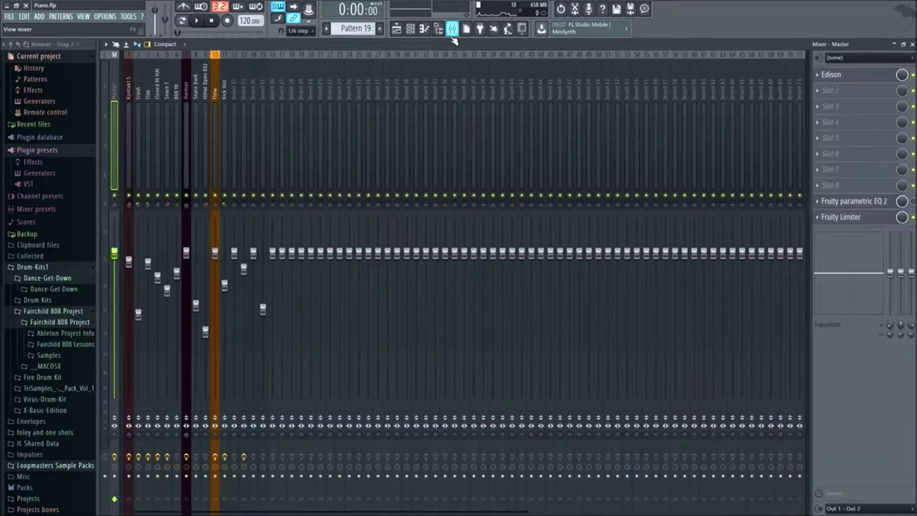
pyautogui.rightClick(116, 261)
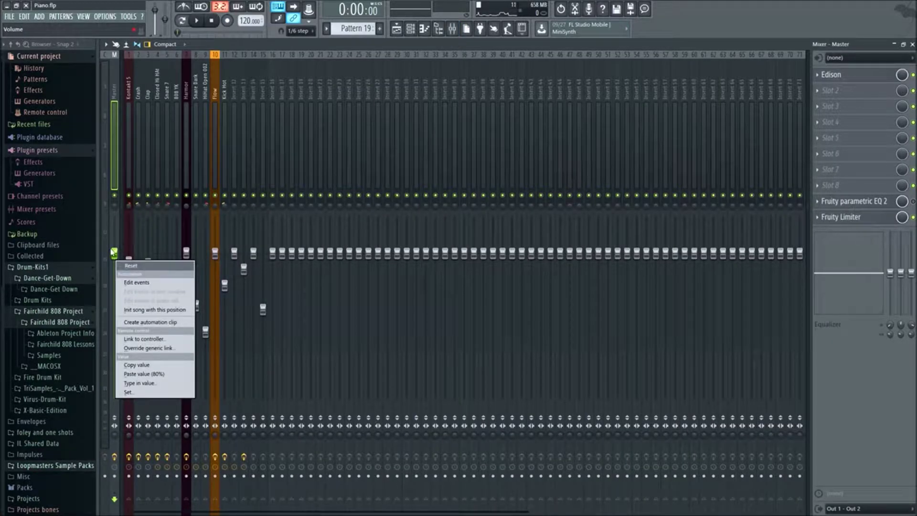
pyautogui.click(116, 255)
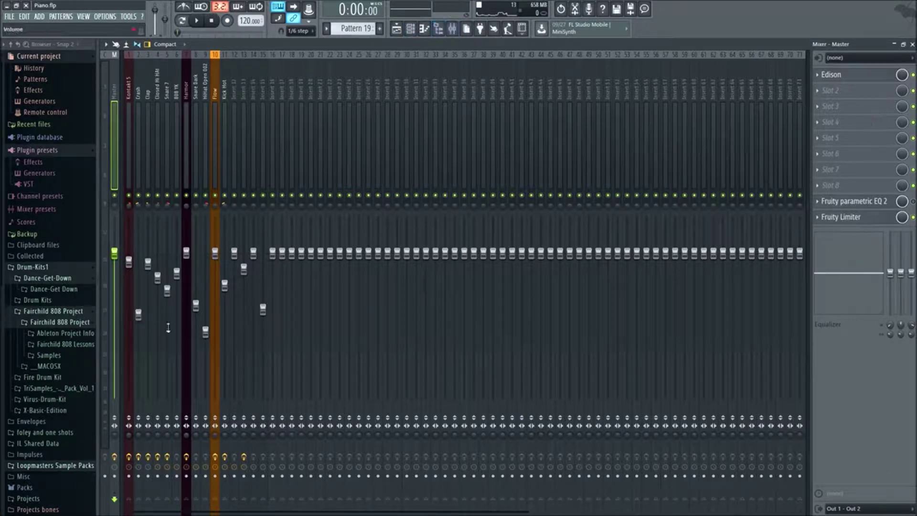
pyautogui.rightClick(120, 262)
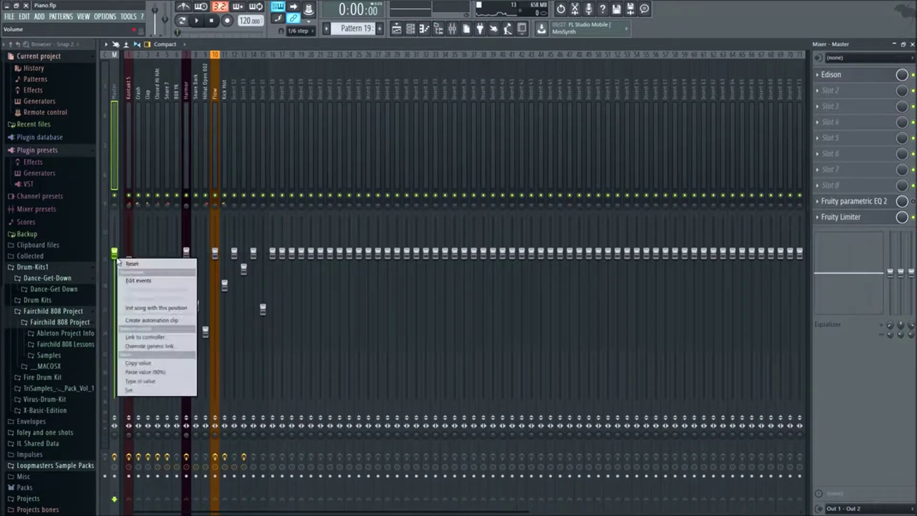
pyautogui.click(140, 320)
pyautogui.click(397, 30)
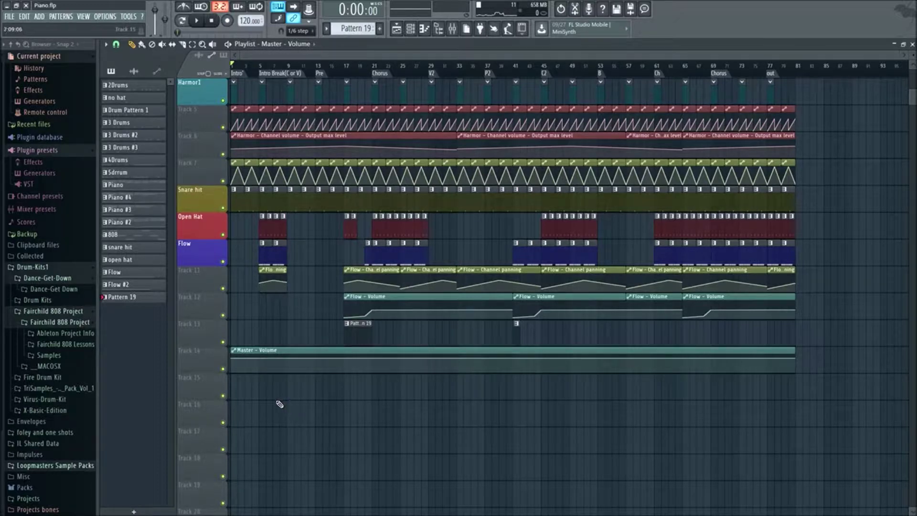
# Raise the Master - Volume clip's second point to about 79% so volume rises from silence
pyautogui.scroll(4, 276, 403)
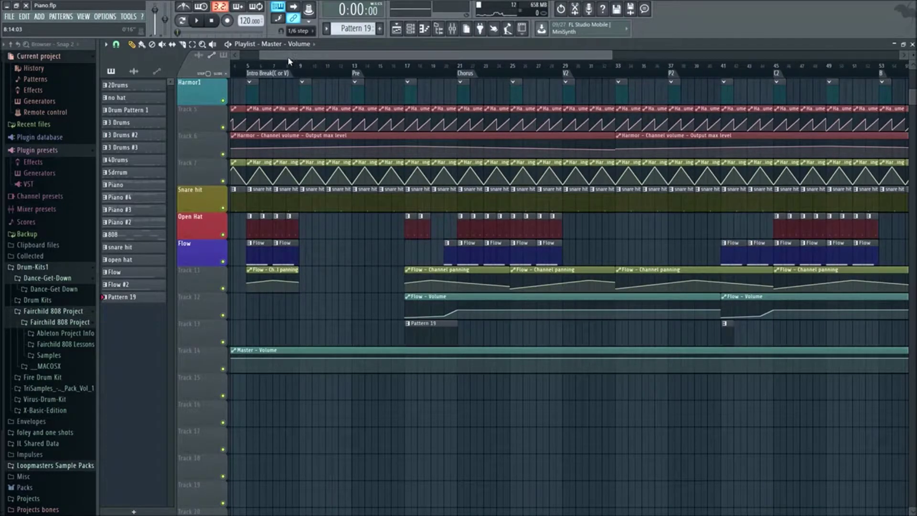
pyautogui.moveTo(288, 57); pyautogui.dragTo(261, 61)
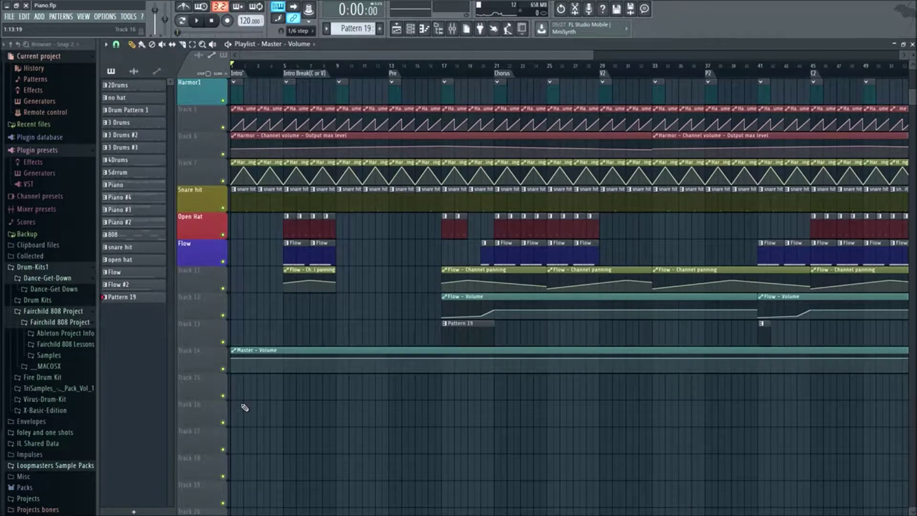
pyautogui.scroll(2, 246, 397)
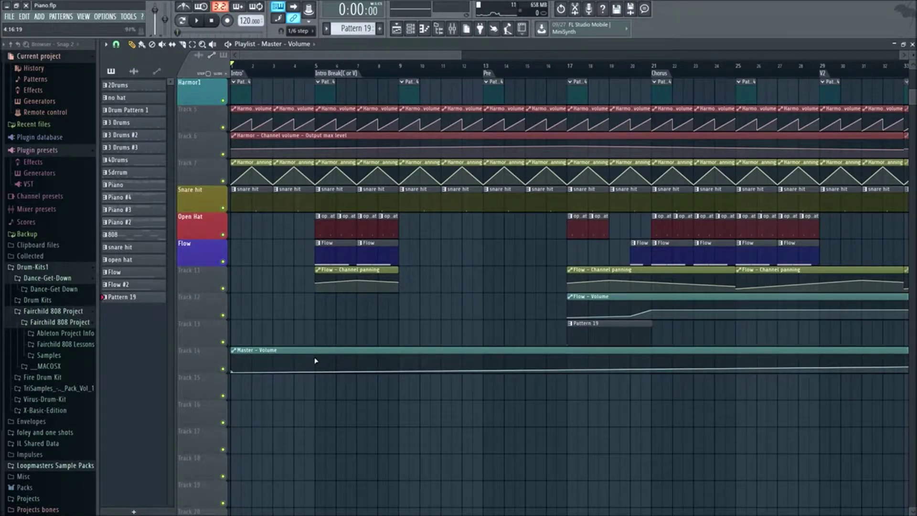
pyautogui.moveTo(316, 361); pyautogui.dragTo(317, 359)
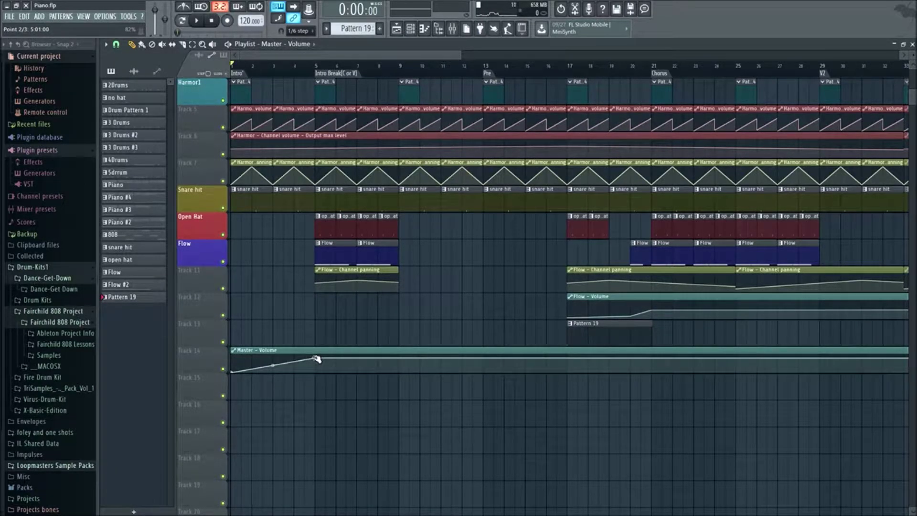
pyautogui.moveTo(316, 359); pyautogui.dragTo(318, 359)
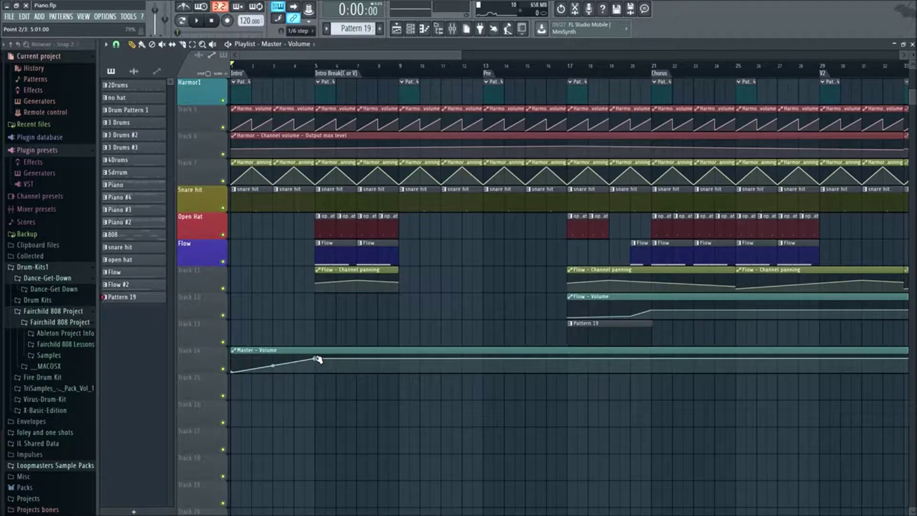
pyautogui.scroll(-6, 359, 392)
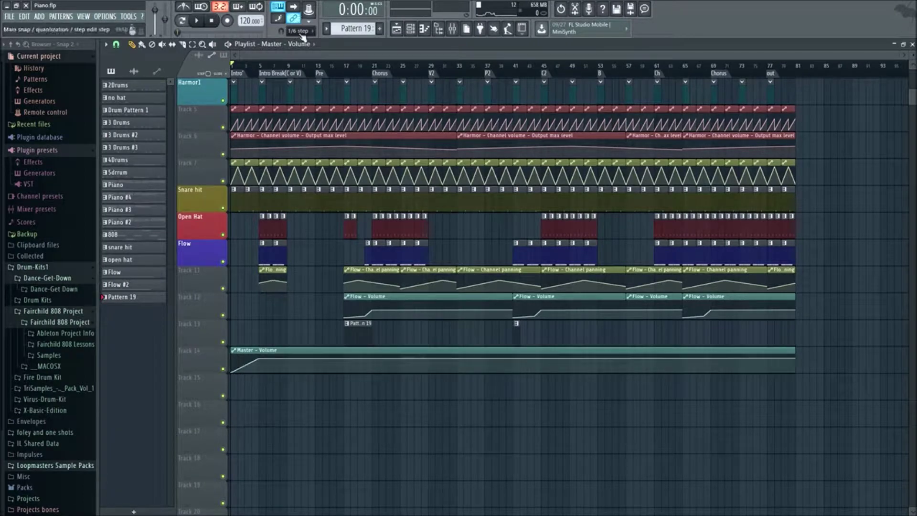
# Zoom into the song start and listen to the current fade-in
pyautogui.scroll(5, 266, 387)
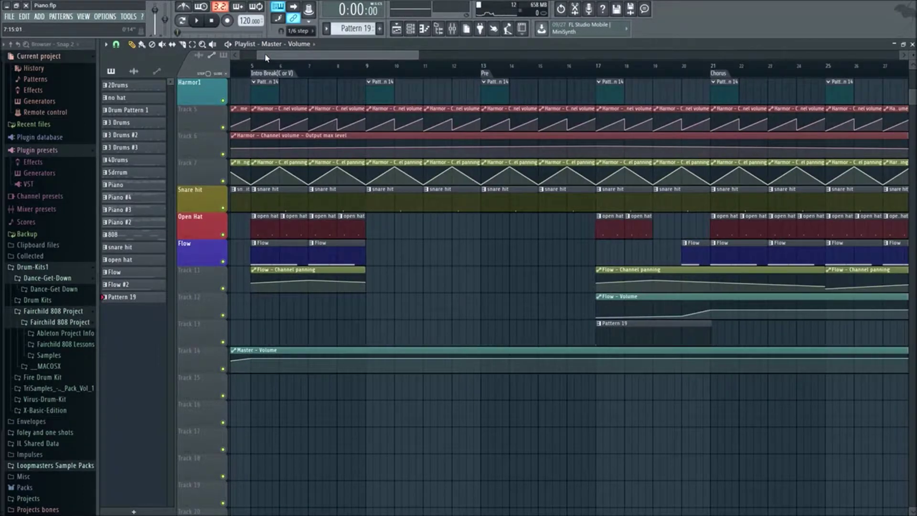
pyautogui.hscroll(-3, 264, 53)
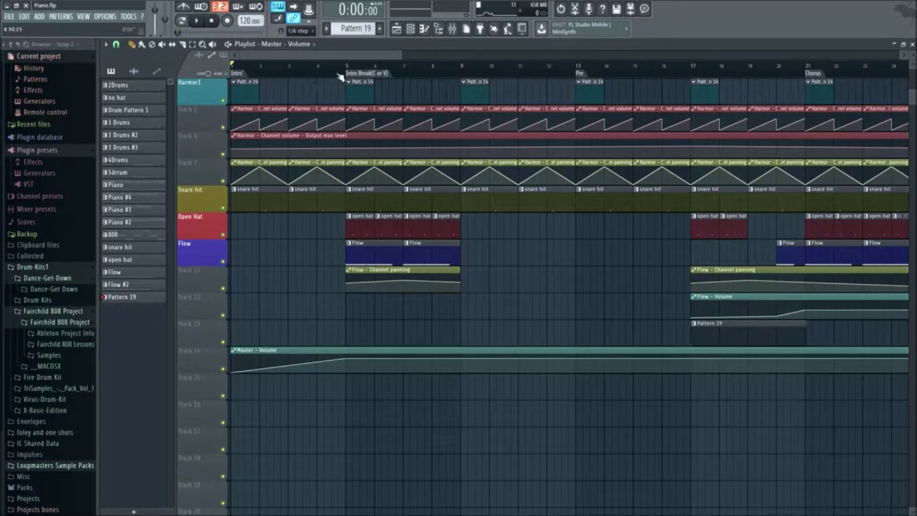
pyautogui.press('space')
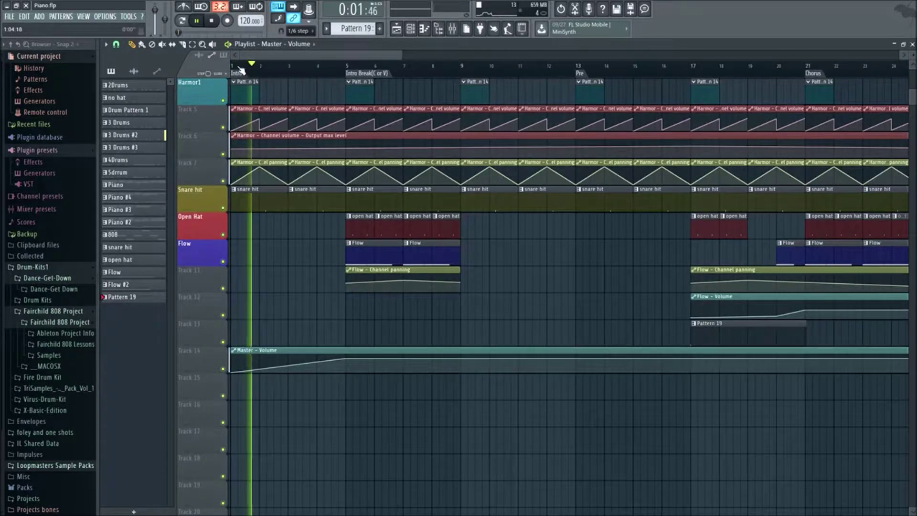
pyautogui.press('space')
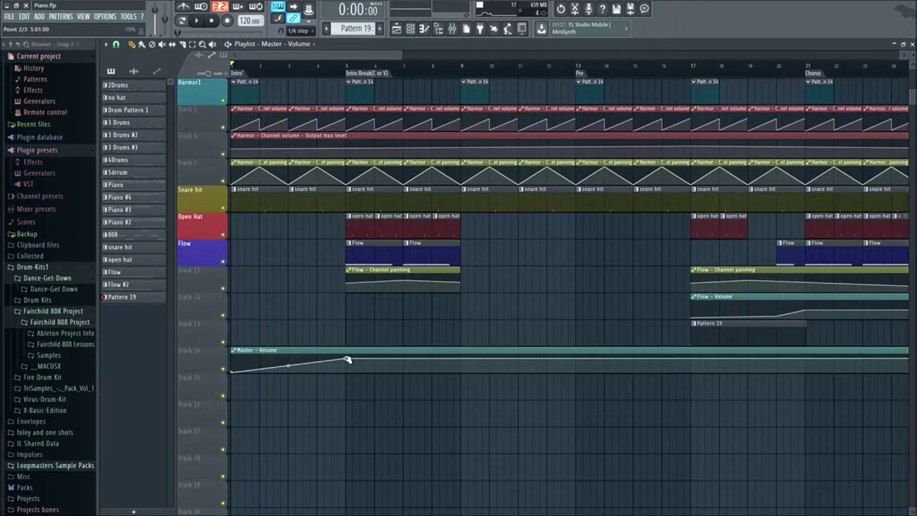
# Move the Master - Volume peak point to bar 5 and replay the song from the start
pyautogui.moveTo(347, 360)
pyautogui.mouseDown()
pyautogui.moveTo(600, 349)
pyautogui.moveTo(598, 366)
pyautogui.moveTo(604, 354)
pyautogui.moveTo(352, 359)
pyautogui.mouseUp()
pyautogui.press('space')
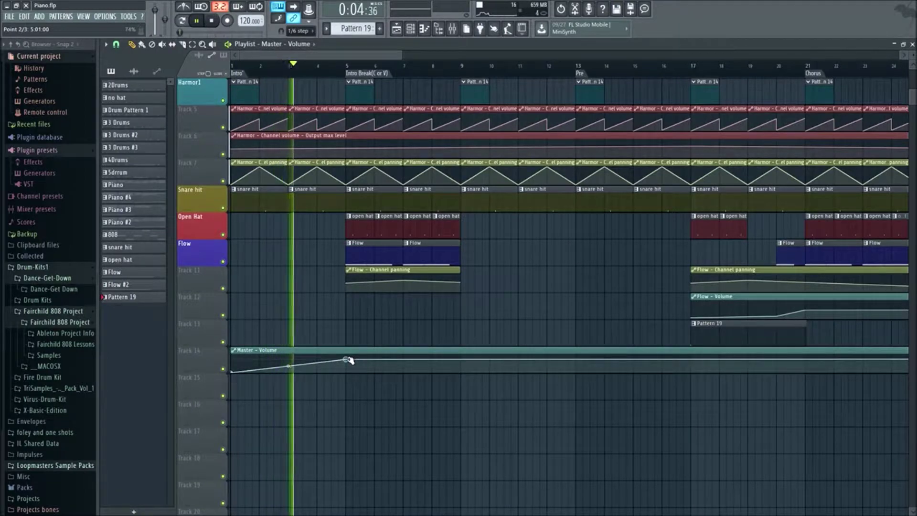
pyautogui.press('space')
pyautogui.press('space')
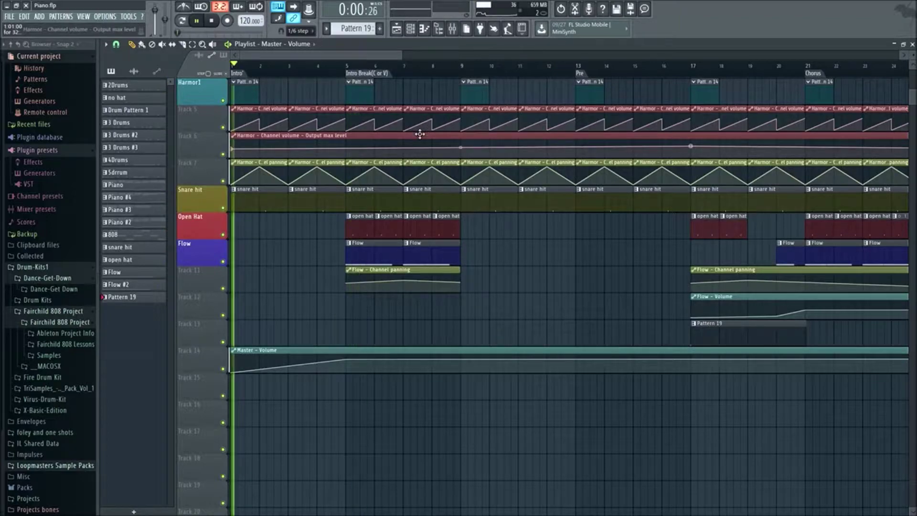
pyautogui.press('space')
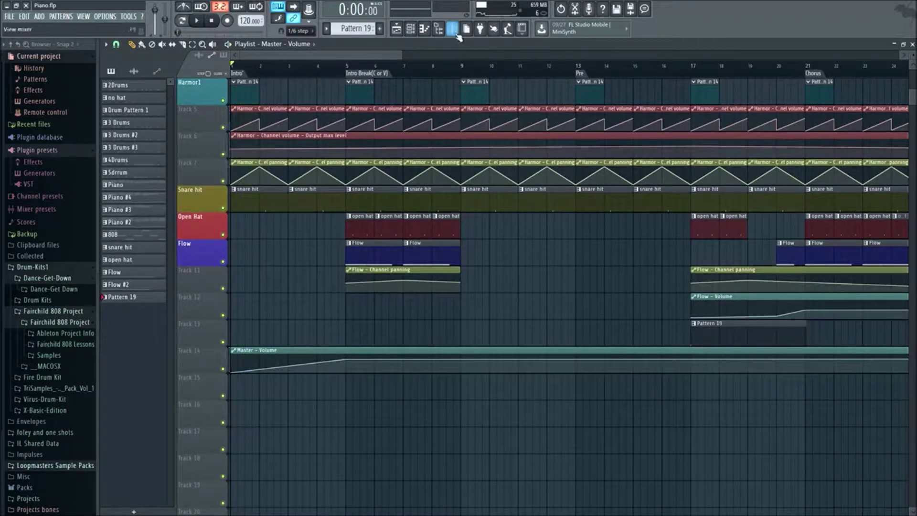
# Drag the Master - Volume end point down so volume fades from bar 77 to bar 81
pyautogui.scroll(-6, 473, 277)
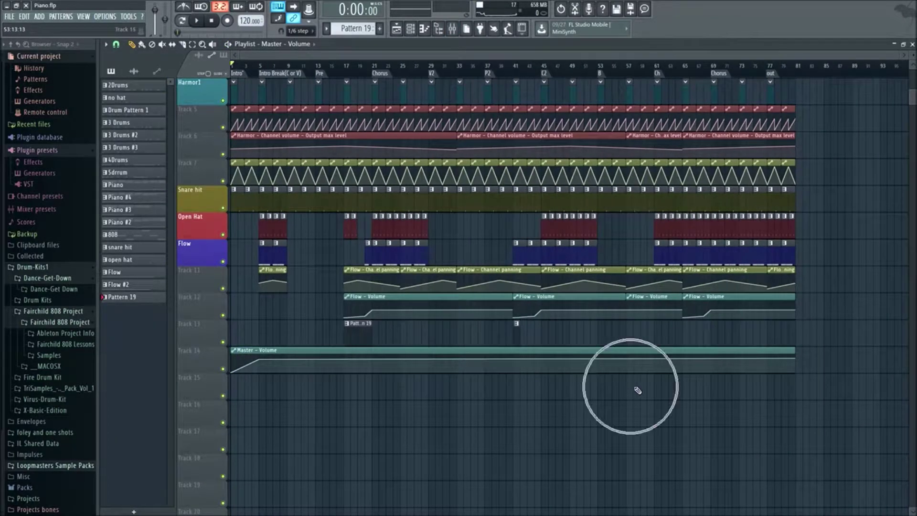
pyautogui.scroll(8, 770, 363)
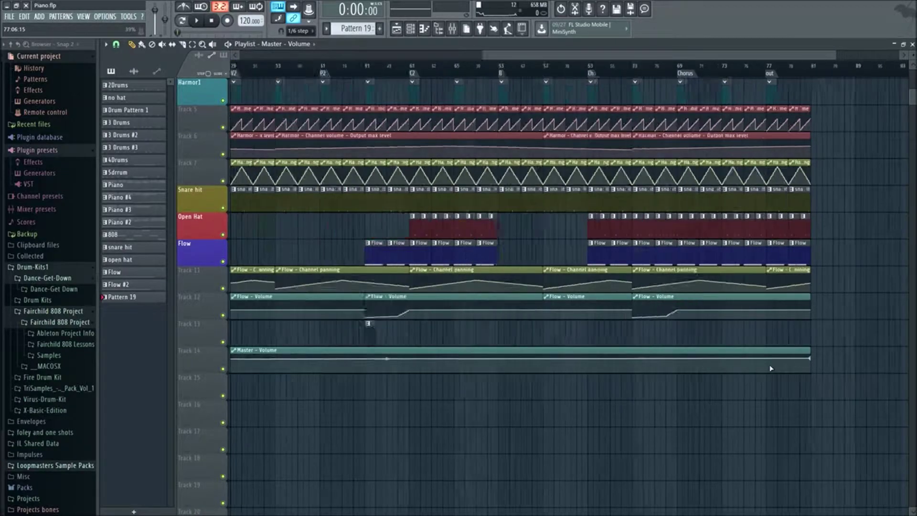
pyautogui.rightClick(758, 360)
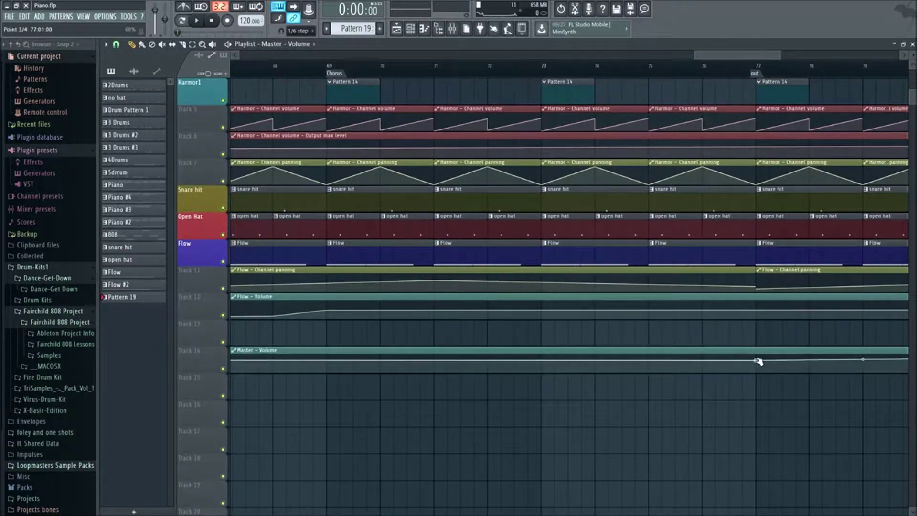
pyautogui.rightClick(758, 361)
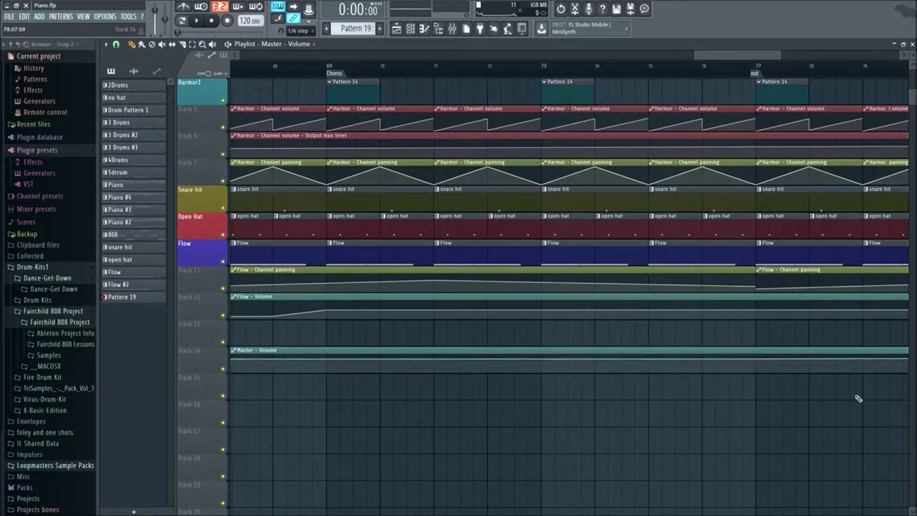
pyautogui.moveTo(702, 57); pyautogui.dragTo(734, 58)
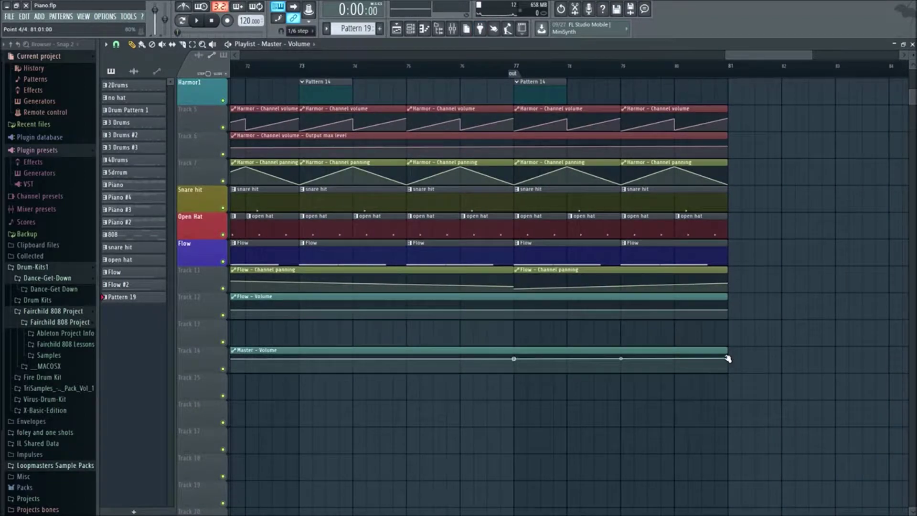
pyautogui.moveTo(732, 362); pyautogui.dragTo(733, 371)
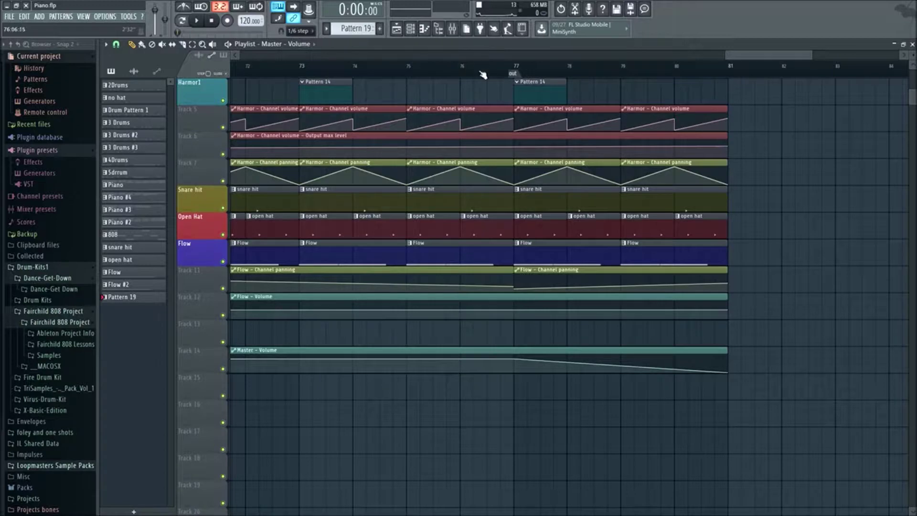
# Play the ending from bar 76 to hear the fade-out, then return to the song start
pyautogui.click(468, 64)
pyautogui.press('space')
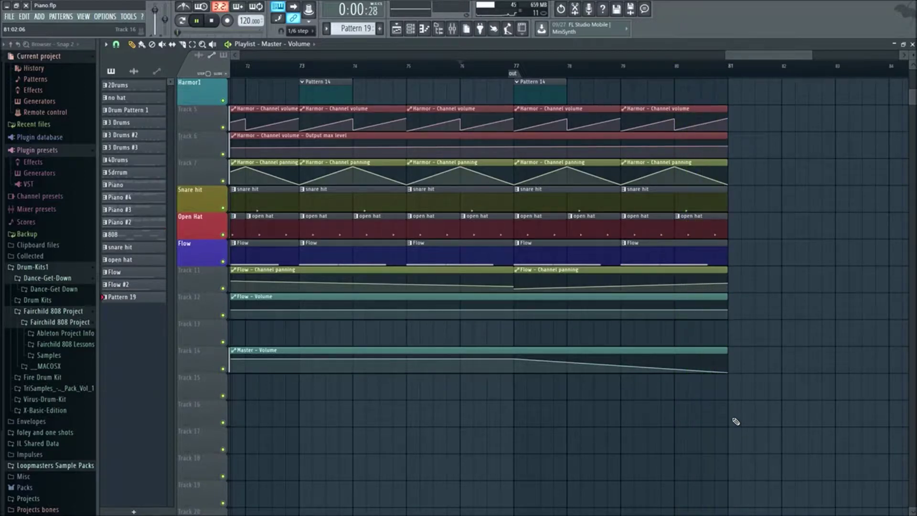
pyautogui.press('space')
pyautogui.scroll(-5, 395, 416)
pyautogui.scroll(-1, 392, 415)
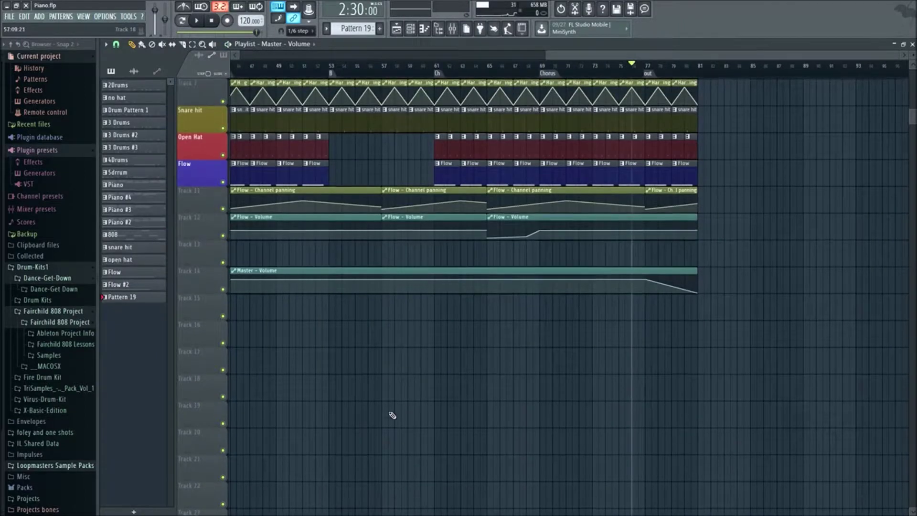
pyautogui.scroll(3, 439, 430)
pyautogui.moveTo(633, 67); pyautogui.dragTo(132, 98)
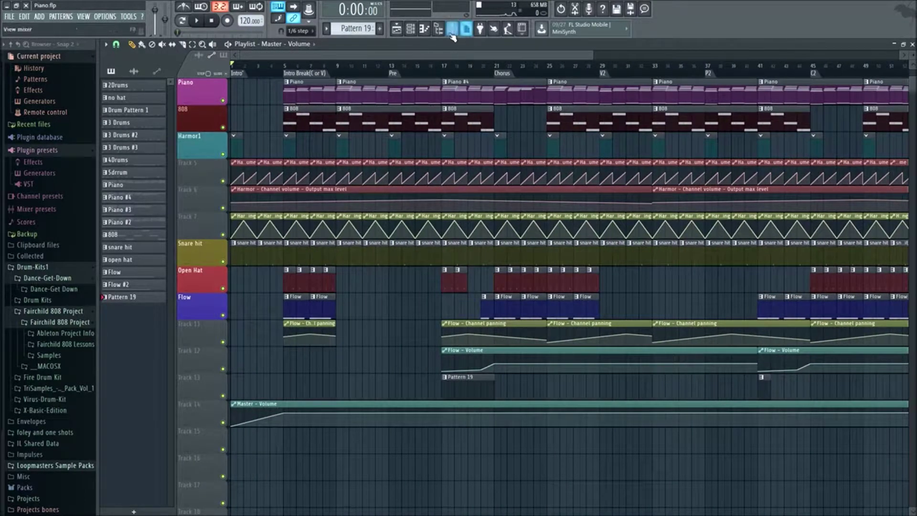
# Load Fruity parametric EQ 2 into the Master insert's Slot 2
pyautogui.click(452, 36)
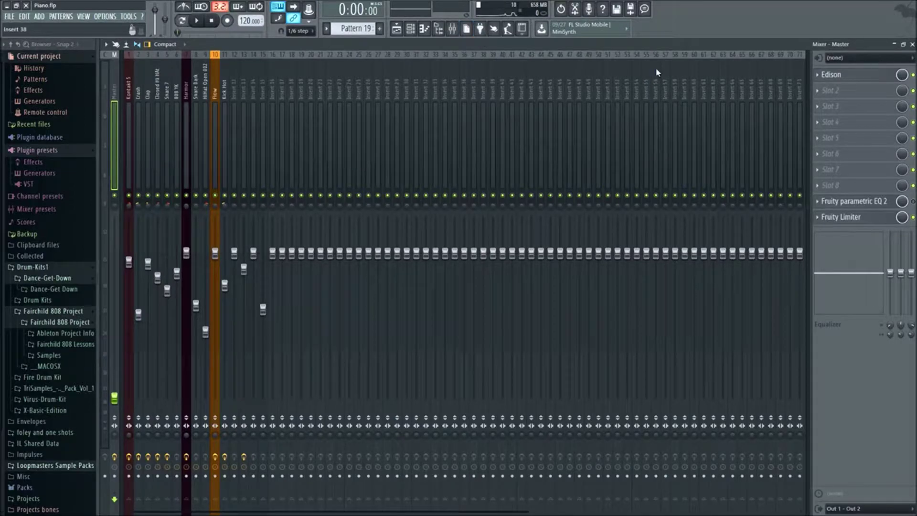
pyautogui.click(831, 91)
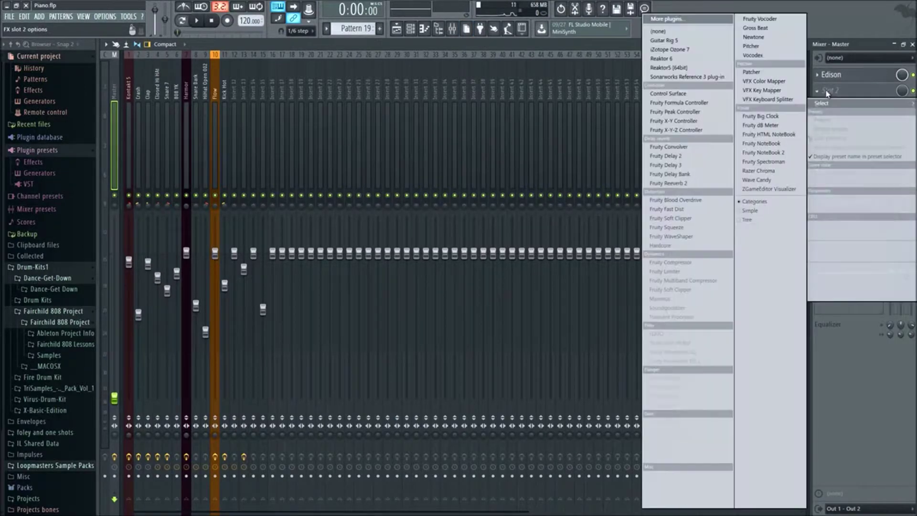
pyautogui.click(697, 360)
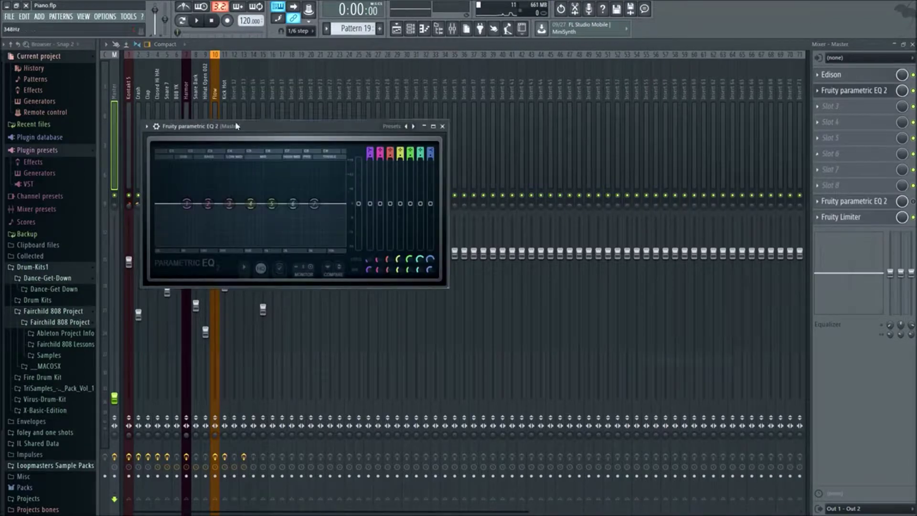
# Cut the EQ's band 7 shelf to about 35 Hz at -17.6 dB, audition it, and close the window
pyautogui.moveTo(344, 127); pyautogui.dragTo(580, 140)
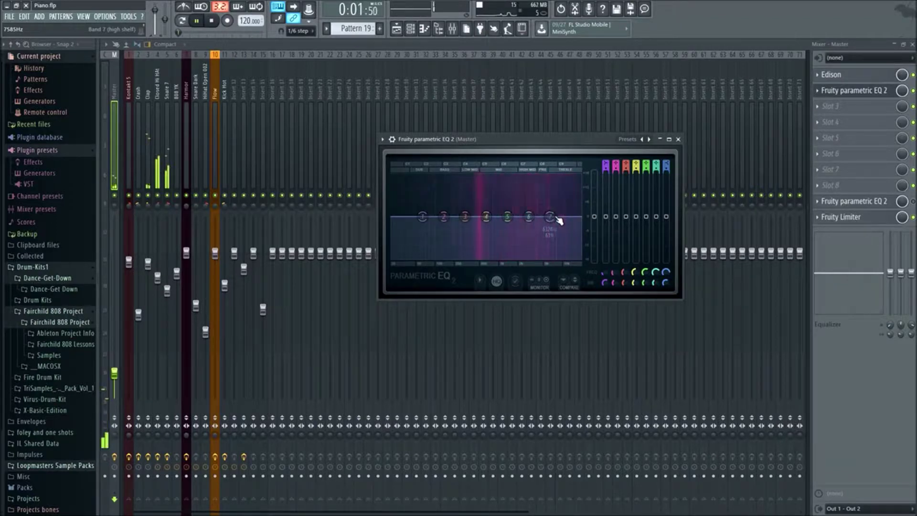
pyautogui.moveTo(559, 220); pyautogui.dragTo(406, 257)
pyautogui.press('space')
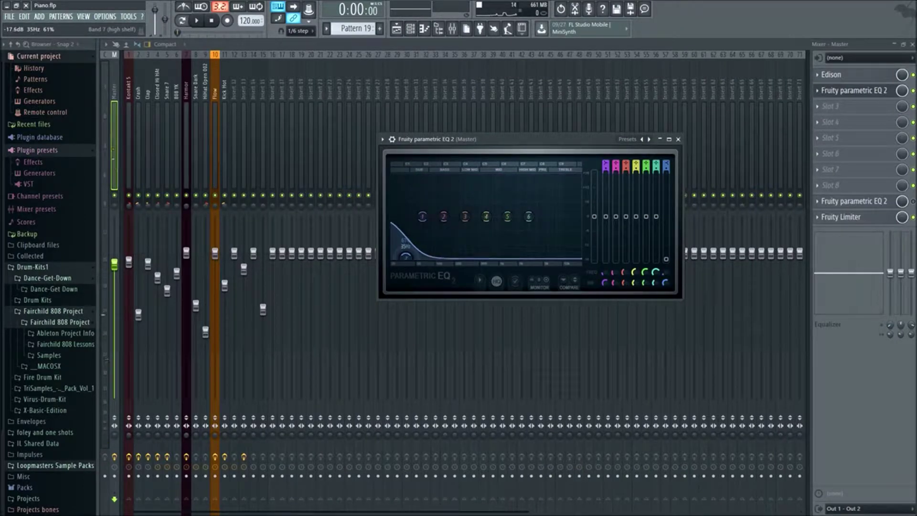
pyautogui.press('space')
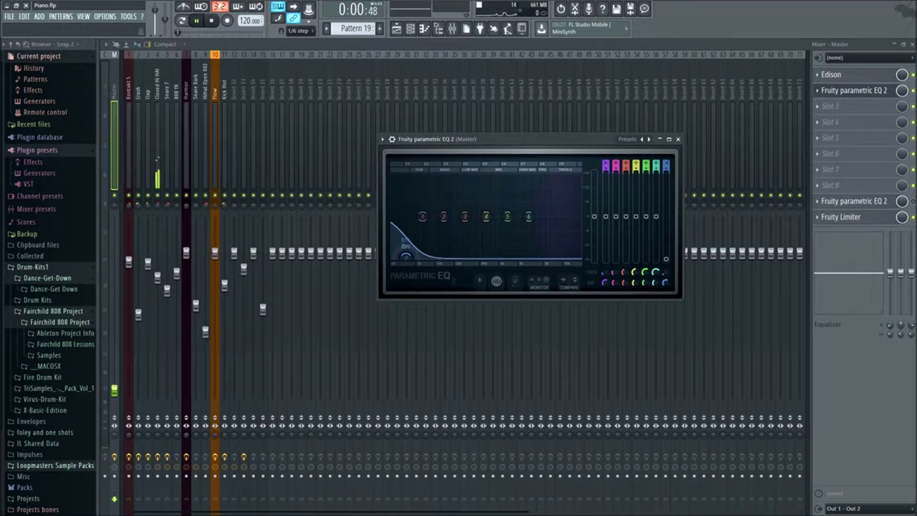
pyautogui.click(679, 140)
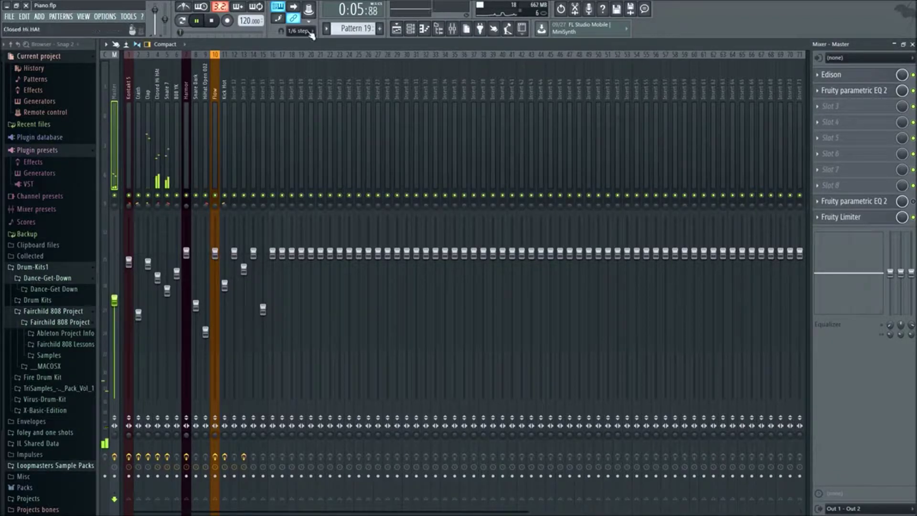
pyautogui.click(399, 28)
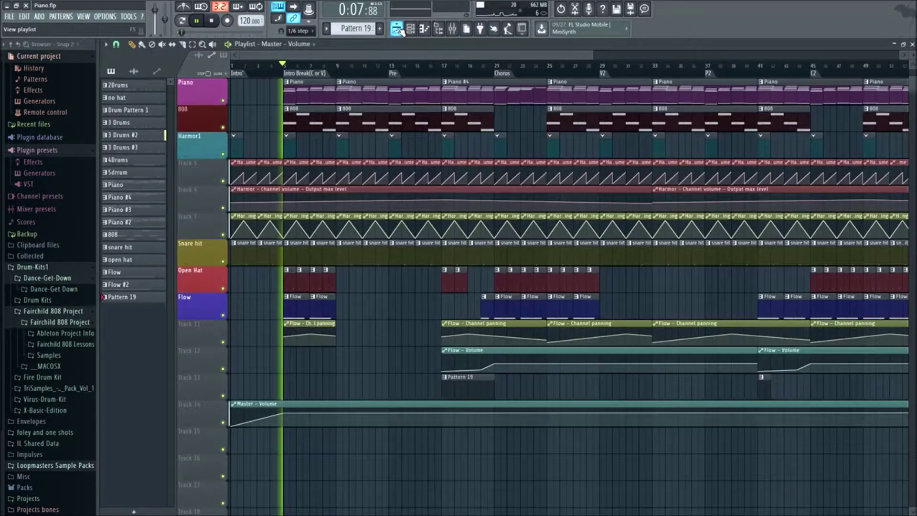
pyautogui.click(399, 28)
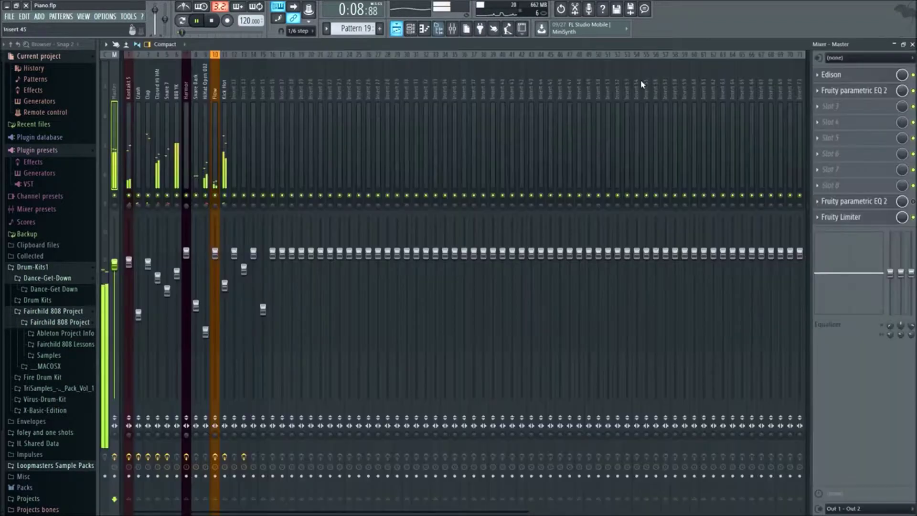
# Create a Param. EQ 2 Mix level automation clip from the Master slot's mix knob
pyautogui.rightClick(906, 91)
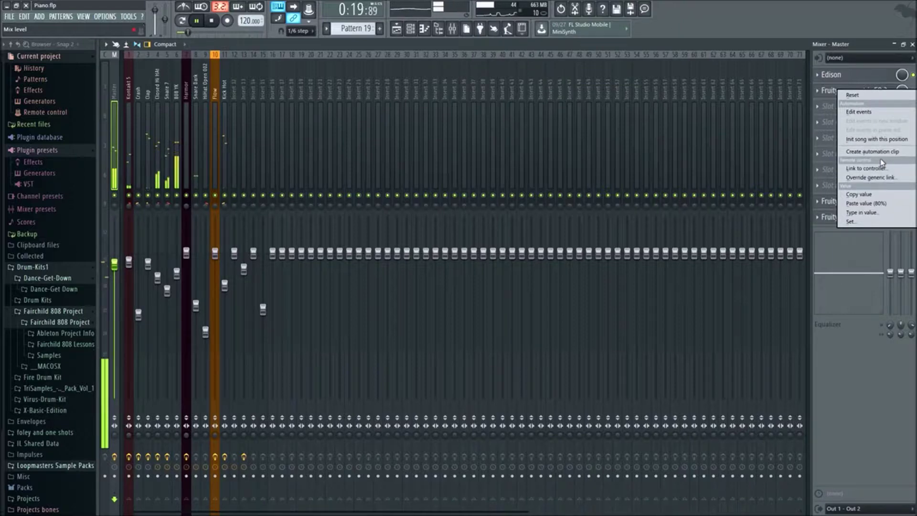
pyautogui.click(873, 152)
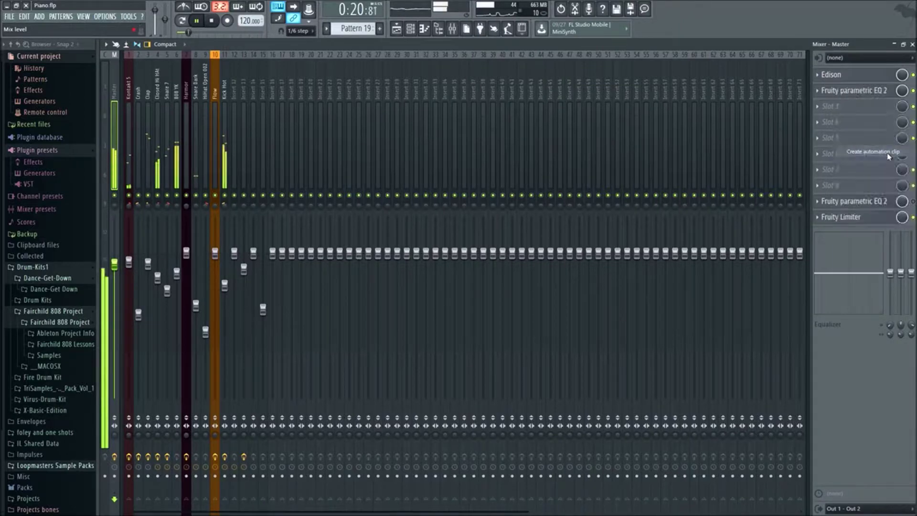
pyautogui.click(396, 28)
# Add a point to the Mix level curve and lower it so the level drops by bar 5
pyautogui.press('space')
pyautogui.scroll(-4, 294, 243)
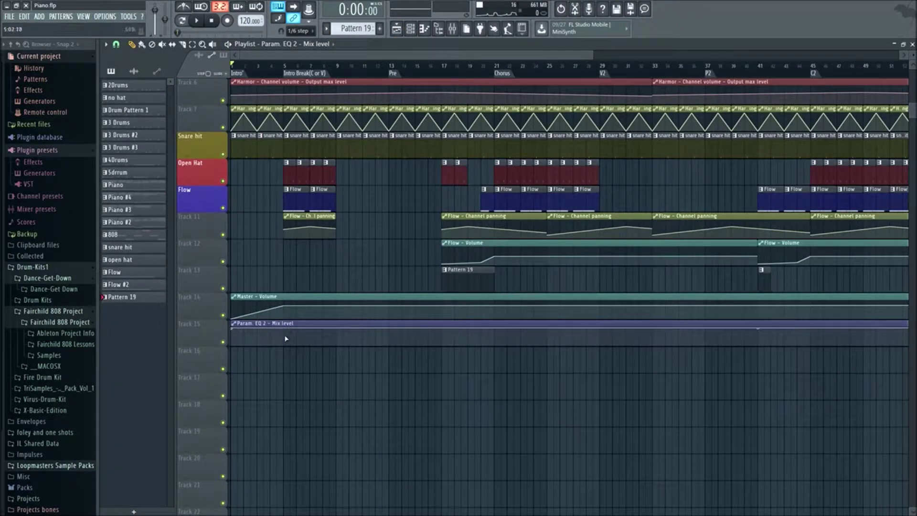
pyautogui.rightClick(286, 344)
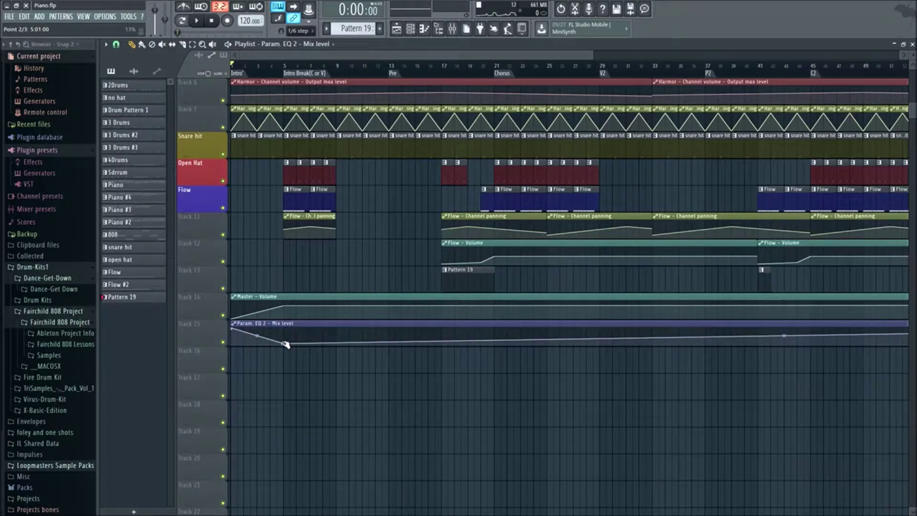
pyautogui.moveTo(286, 345); pyautogui.dragTo(286, 346)
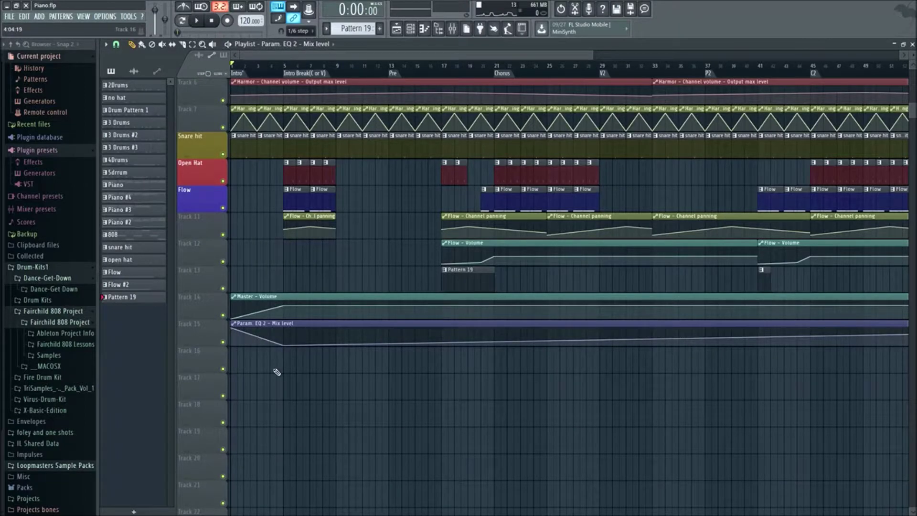
pyautogui.scroll(3, 260, 54)
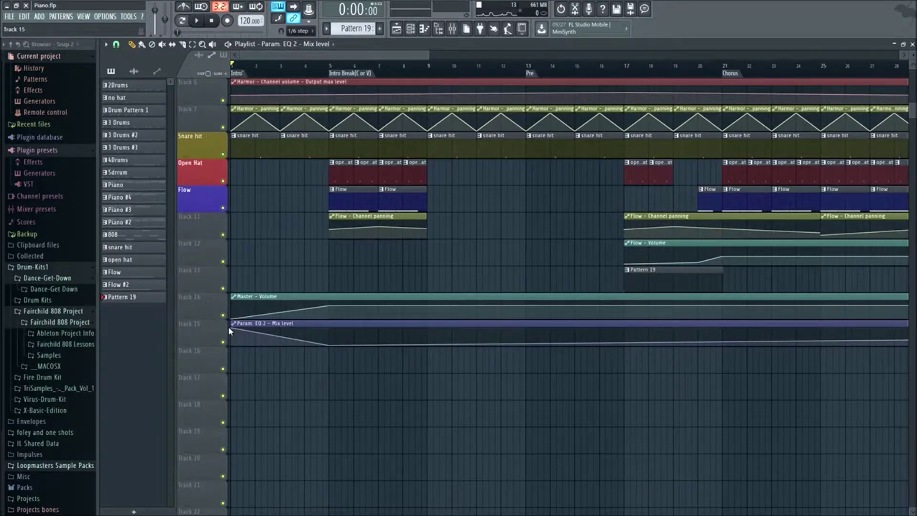
# Reopen the master's Fruity parametric EQ 2 and move band 7 to 20 Hz at -18 dB
pyautogui.click(410, 29)
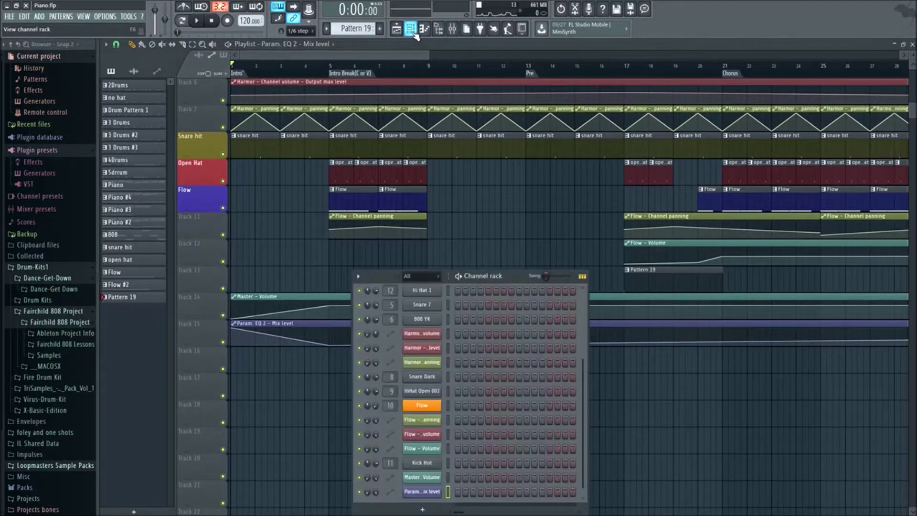
pyautogui.click(453, 29)
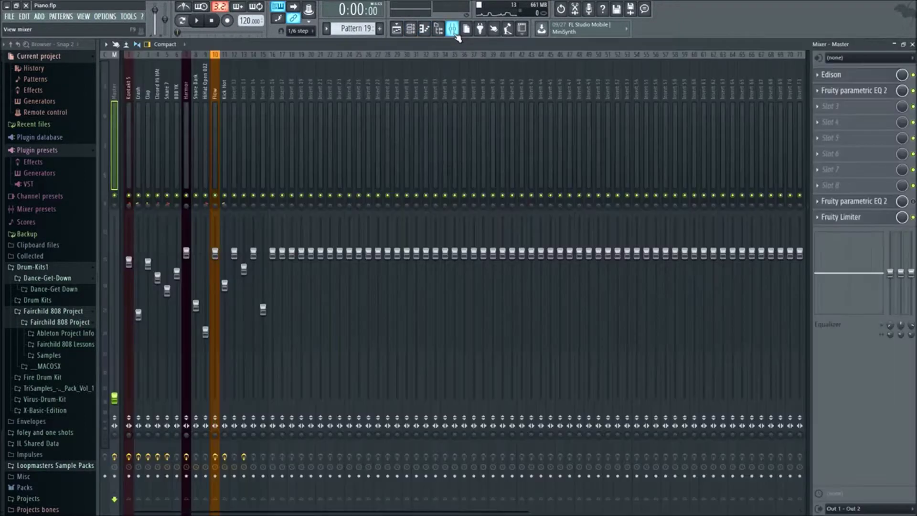
pyautogui.click(841, 91)
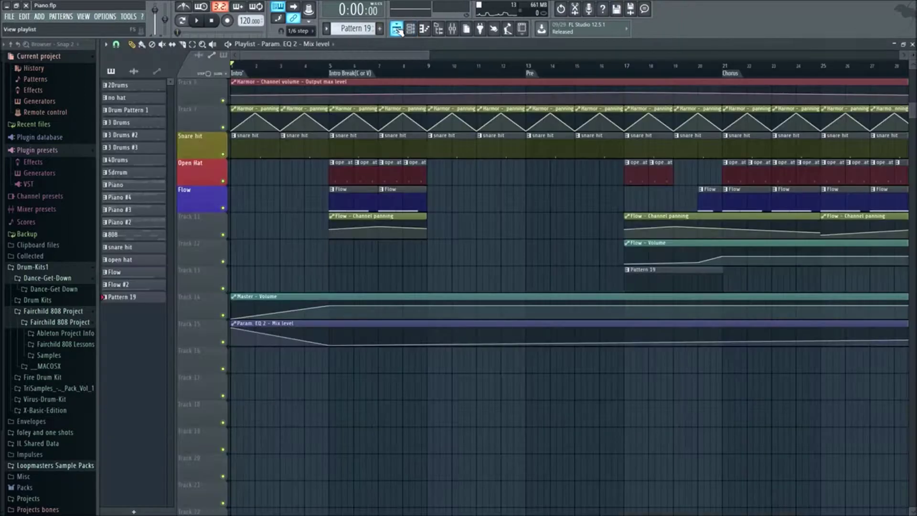
pyautogui.click(396, 29)
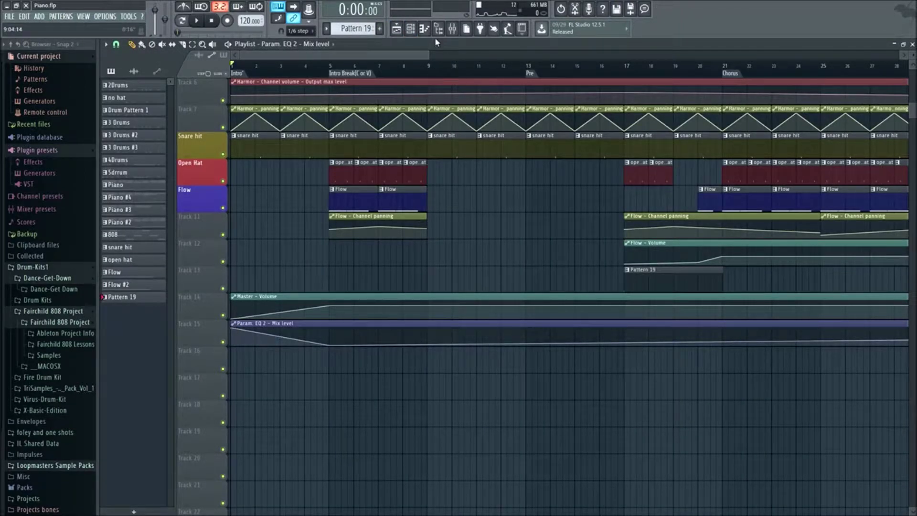
pyautogui.click(452, 30)
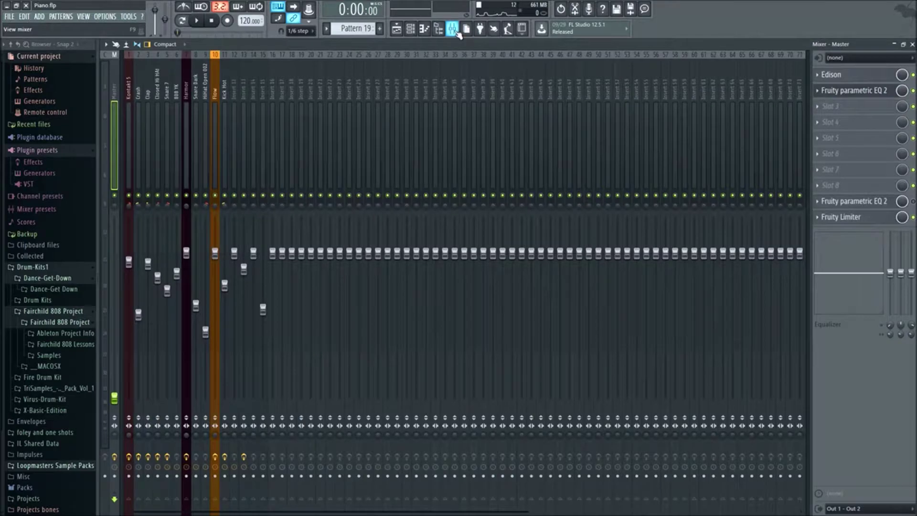
pyautogui.click(837, 91)
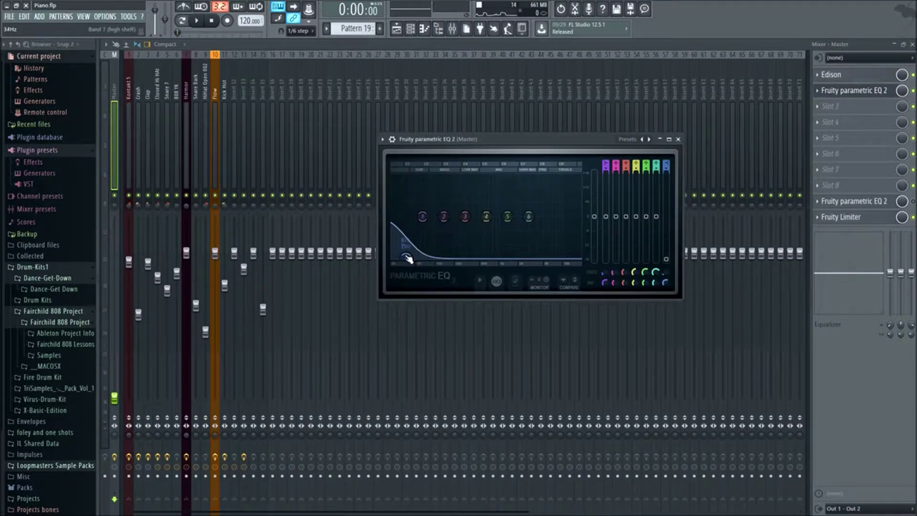
pyautogui.moveTo(406, 256); pyautogui.dragTo(579, 234)
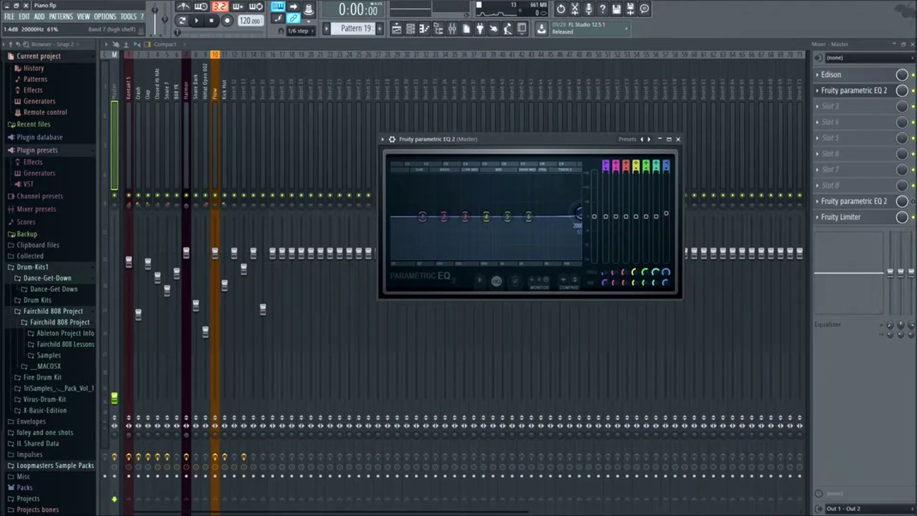
pyautogui.moveTo(579, 217); pyautogui.dragTo(393, 255)
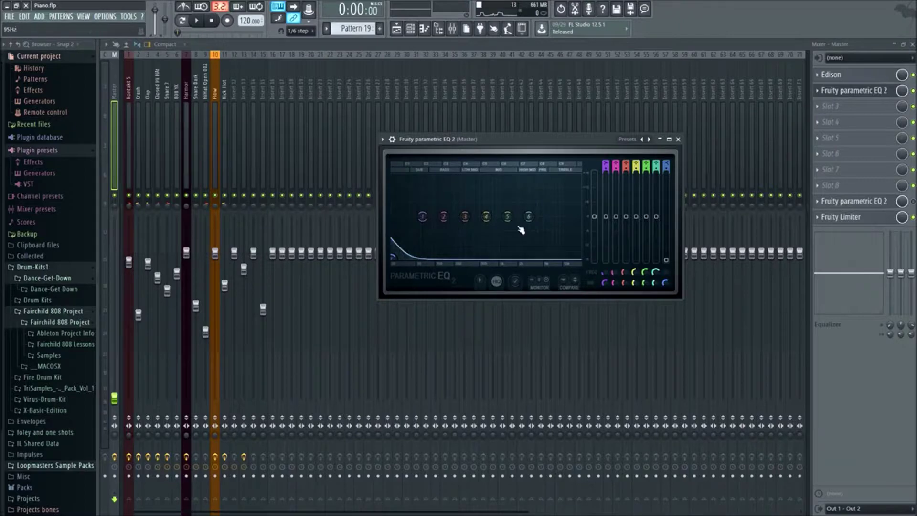
pyautogui.click(679, 139)
pyautogui.click(400, 35)
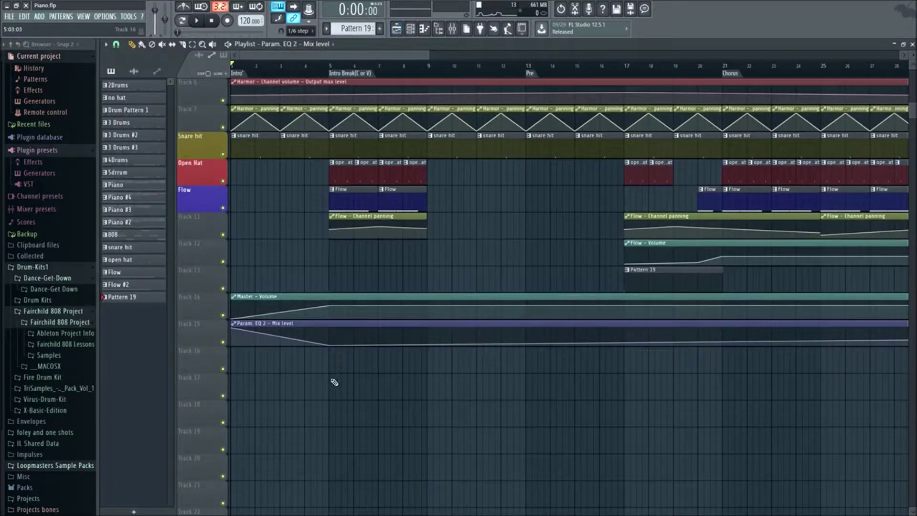
# Drag the Param. EQ 2 clip's last point down to 0% and play the song to hear it
pyautogui.scroll(-5, 328, 423)
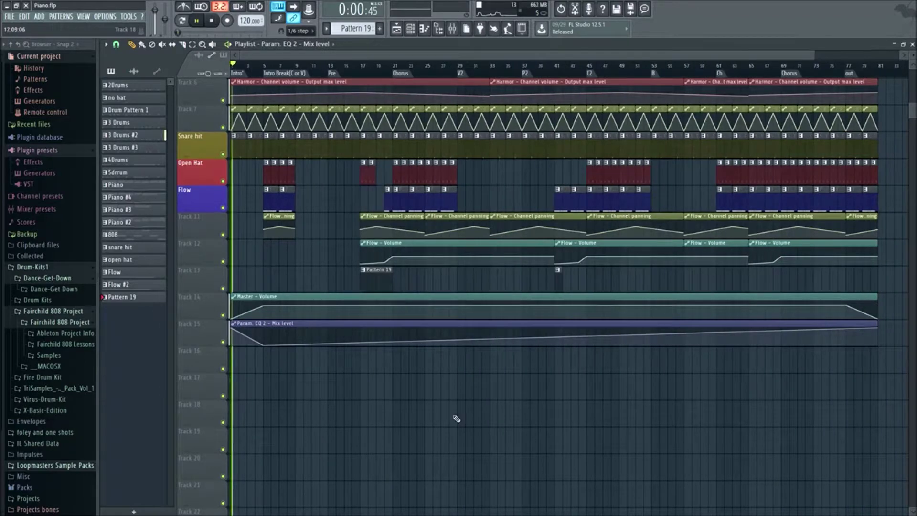
pyautogui.moveTo(880, 331); pyautogui.dragTo(881, 369)
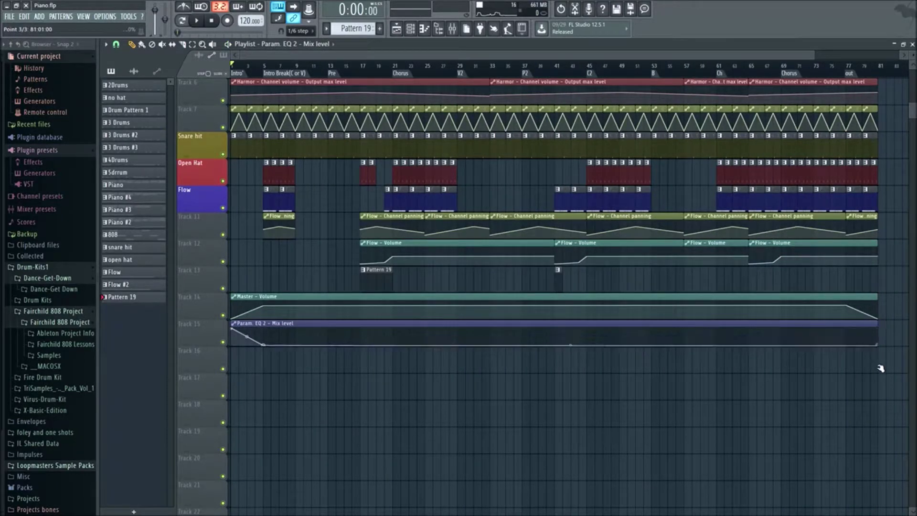
pyautogui.press('space')
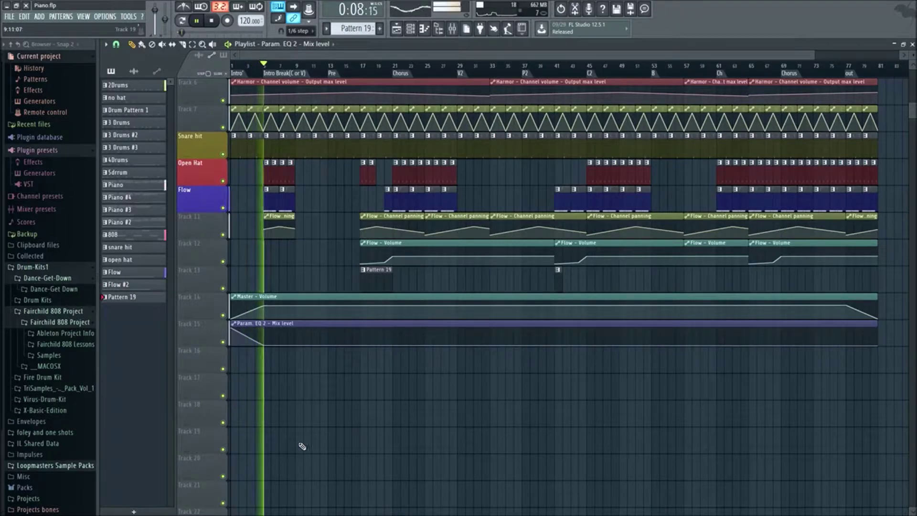
pyautogui.press('space')
# Shift the Param. EQ 2 Mix level clip to start at bar 5 and play from there
pyautogui.moveTo(307, 323); pyautogui.dragTo(342, 320)
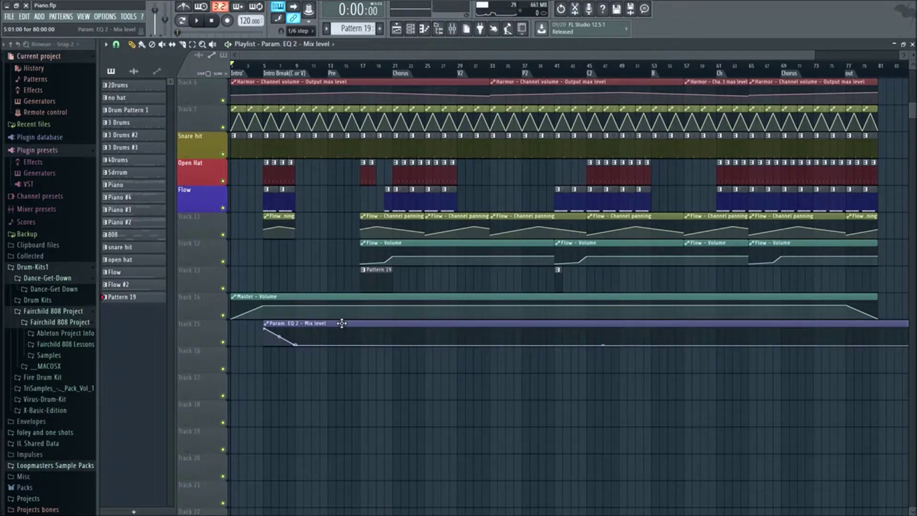
pyautogui.click(267, 66)
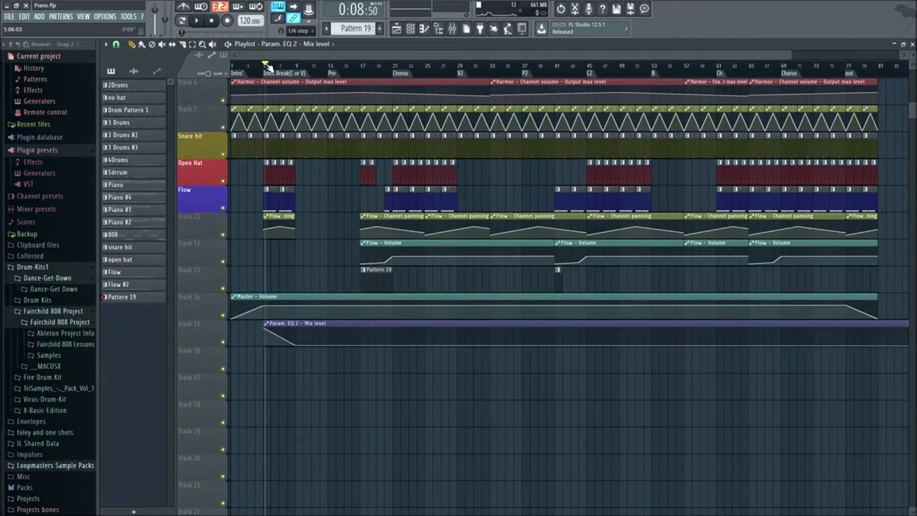
pyautogui.press('space')
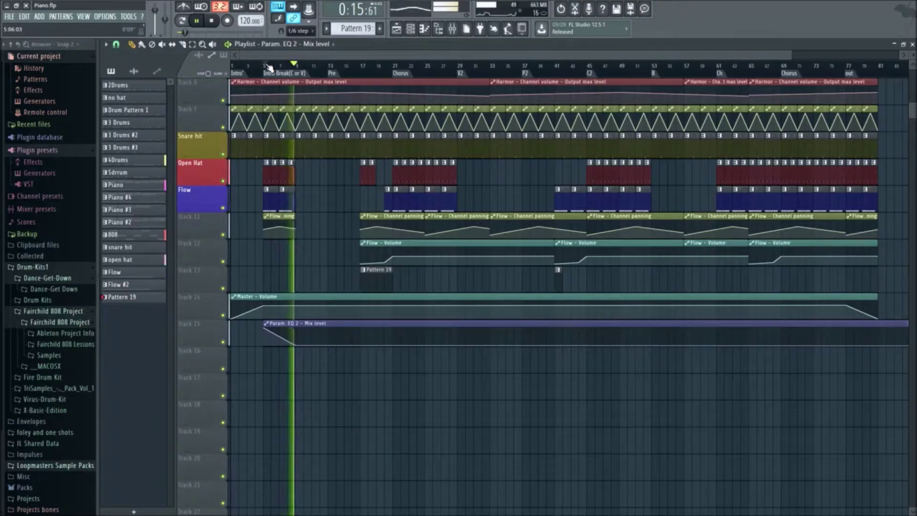
pyautogui.press('space')
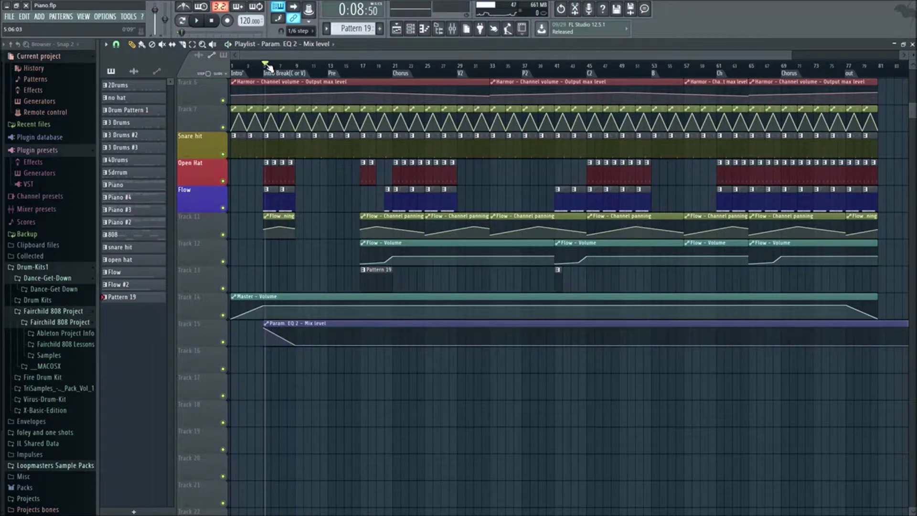
pyautogui.scroll(4, 320, 93)
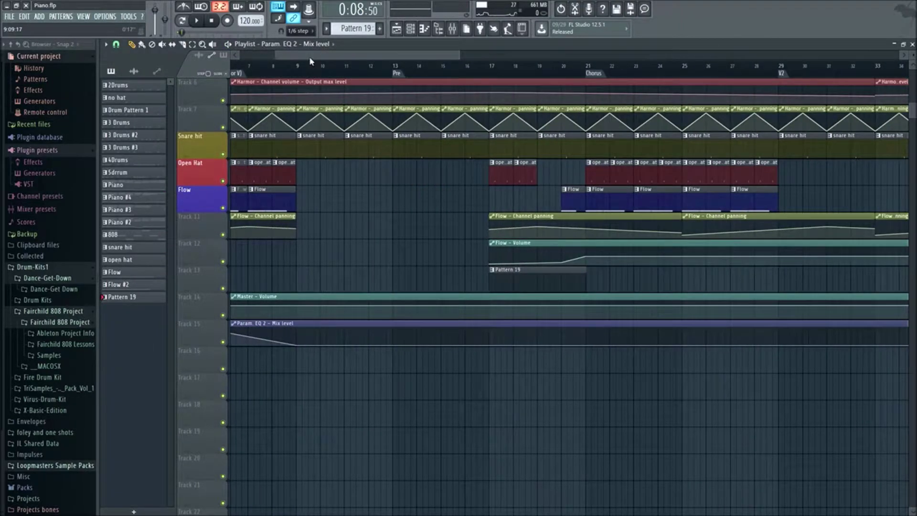
pyautogui.moveTo(310, 58); pyautogui.dragTo(276, 58)
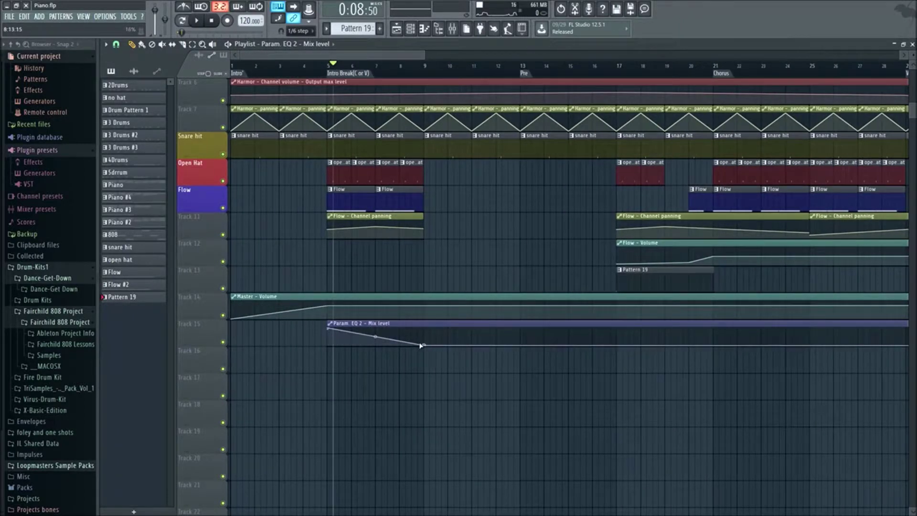
# Steepen the EQ 2 mix-level drop and add a raised point, playing back to check the shape
pyautogui.moveTo(427, 346); pyautogui.dragTo(345, 348)
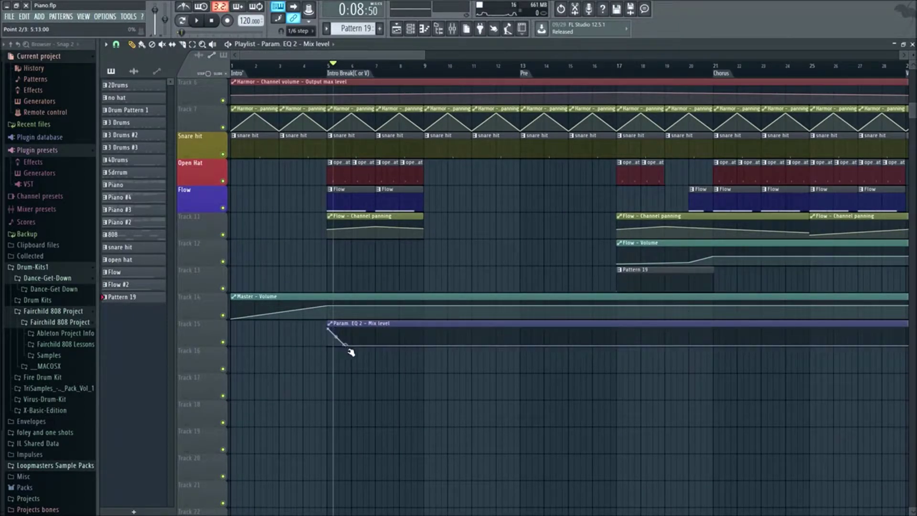
pyautogui.press('space')
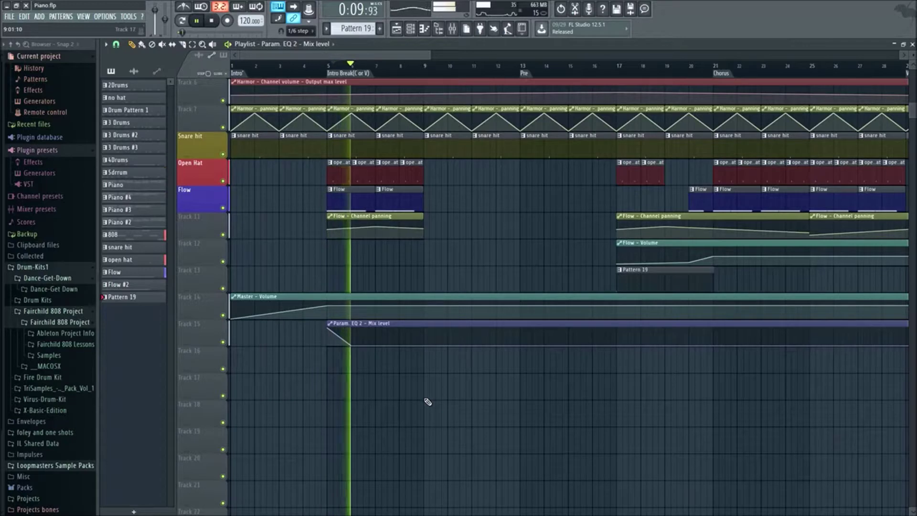
pyautogui.press('space')
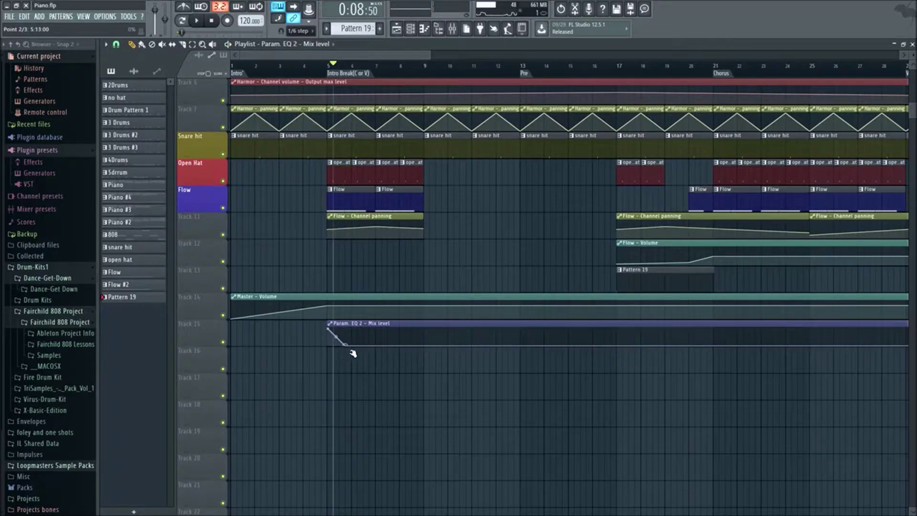
pyautogui.moveTo(373, 333); pyautogui.dragTo(375, 328)
pyautogui.press('space')
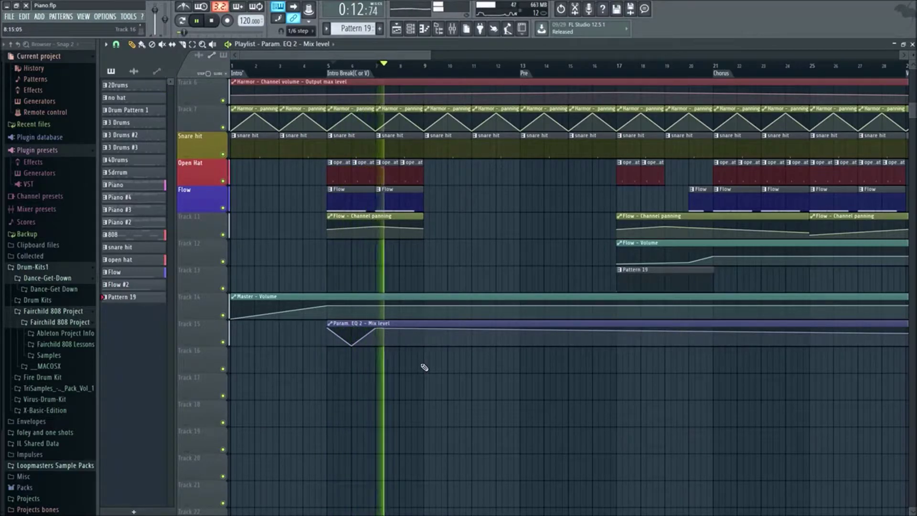
pyautogui.press('space')
# Pull the extra mix-level point to the bottom and delete it from the curve
pyautogui.moveTo(377, 330); pyautogui.dragTo(349, 354)
pyautogui.rightClick(355, 345)
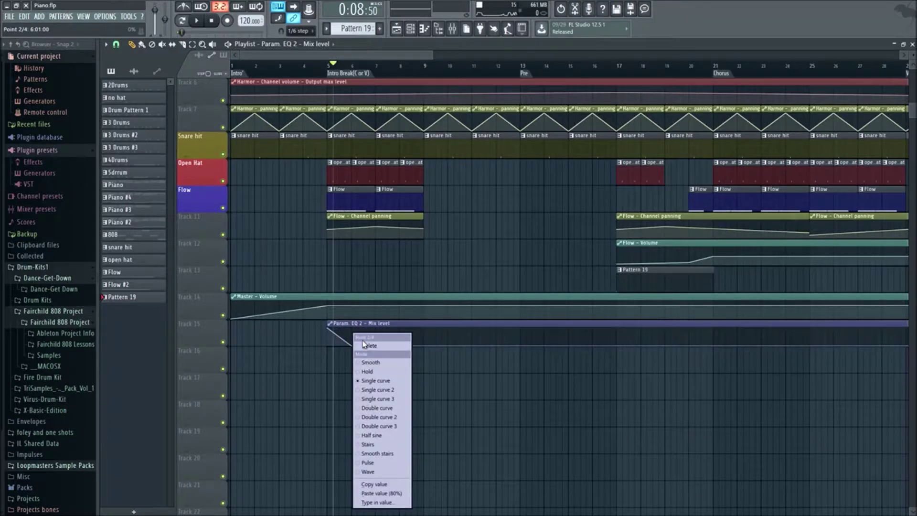
pyautogui.click(369, 348)
# Move the EQ 2 mix-level clip back to bar 1 and stretch its fall to about bar 4
pyautogui.moveTo(414, 326); pyautogui.dragTo(317, 326)
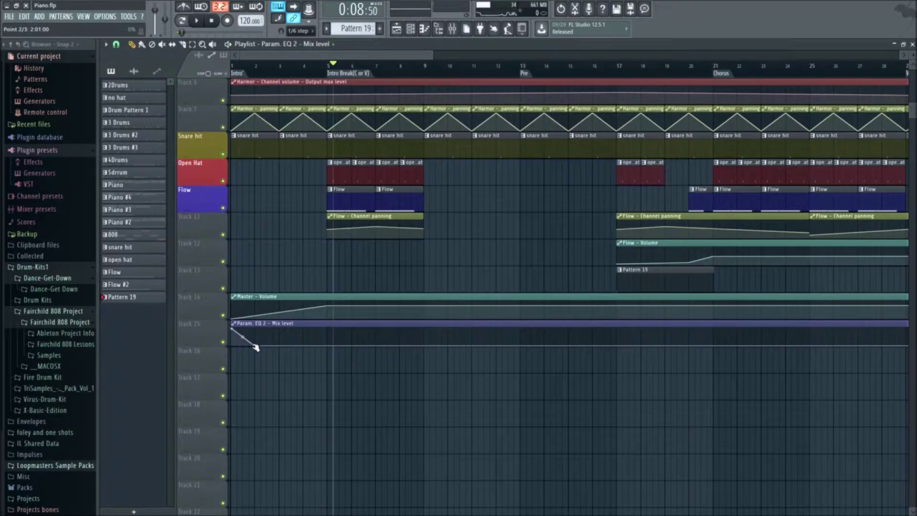
pyautogui.moveTo(256, 347); pyautogui.dragTo(308, 347)
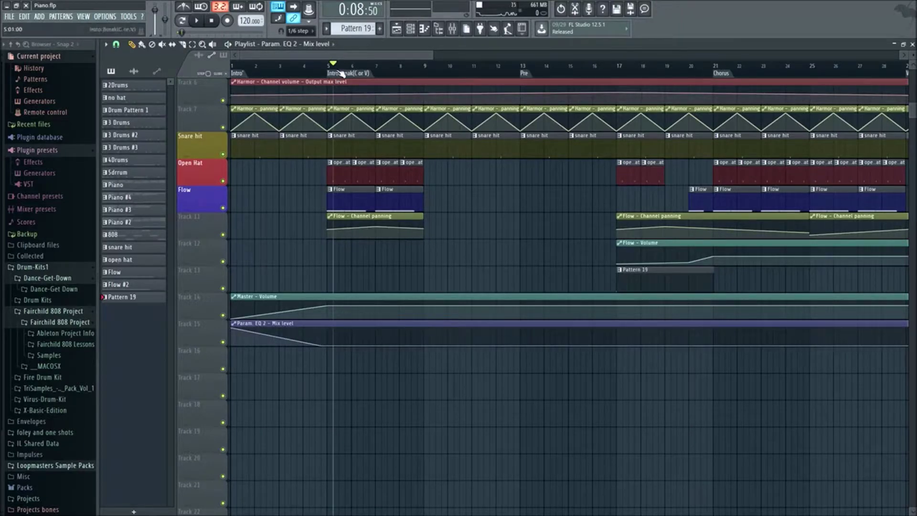
pyautogui.press('space')
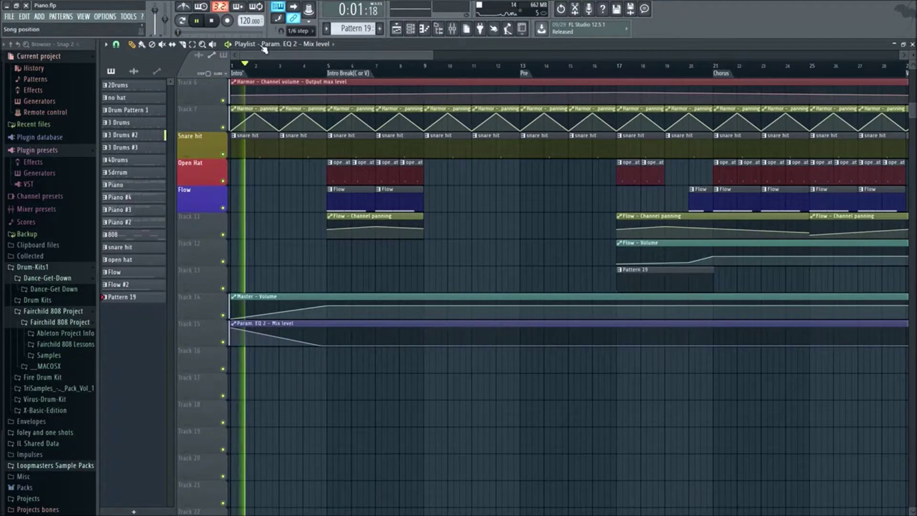
pyautogui.scroll(5, 317, 411)
pyautogui.keyDown('ctrl'); pyautogui.scroll(-3, 341, 300); pyautogui.keyUp('ctrl')
# Stop playback and create an automation clip from the mixer's Master pan knob, landing on Track 16
pyautogui.keyDown('ctrl'); pyautogui.scroll(-3, 341, 299); pyautogui.keyUp('ctrl')
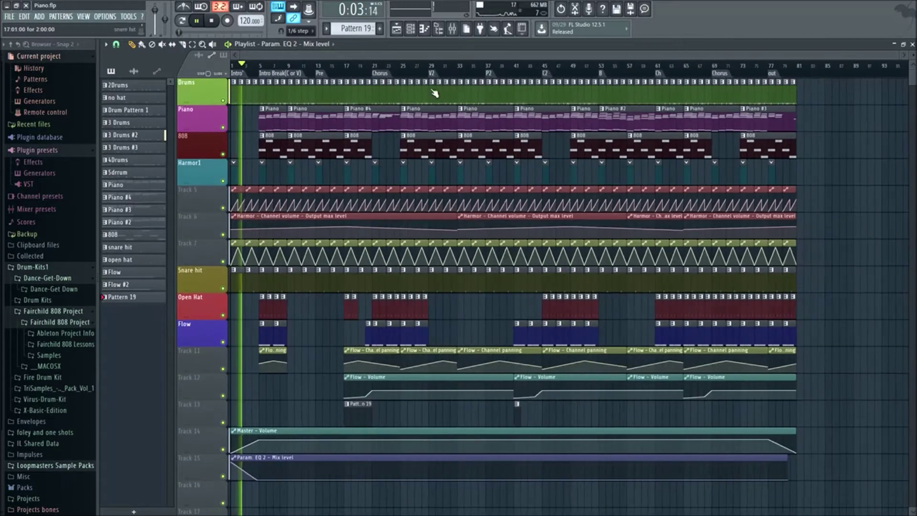
pyautogui.press('space')
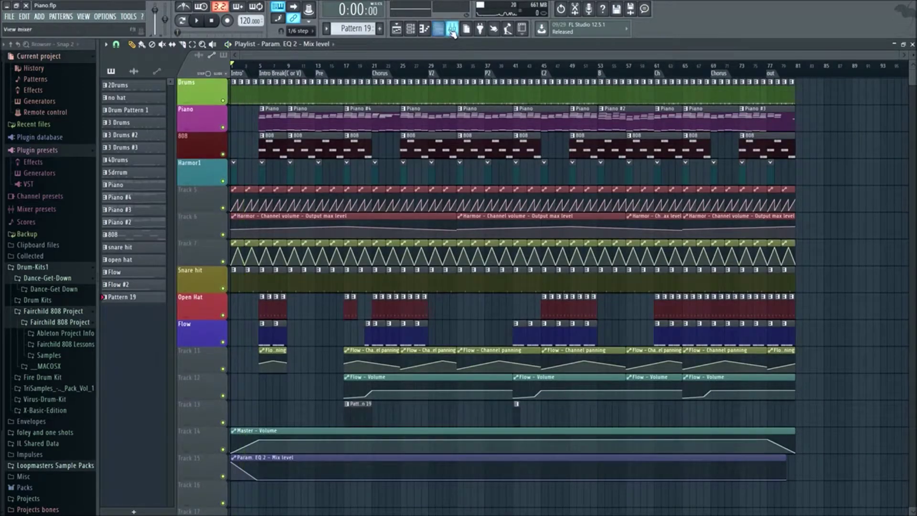
pyautogui.click(452, 30)
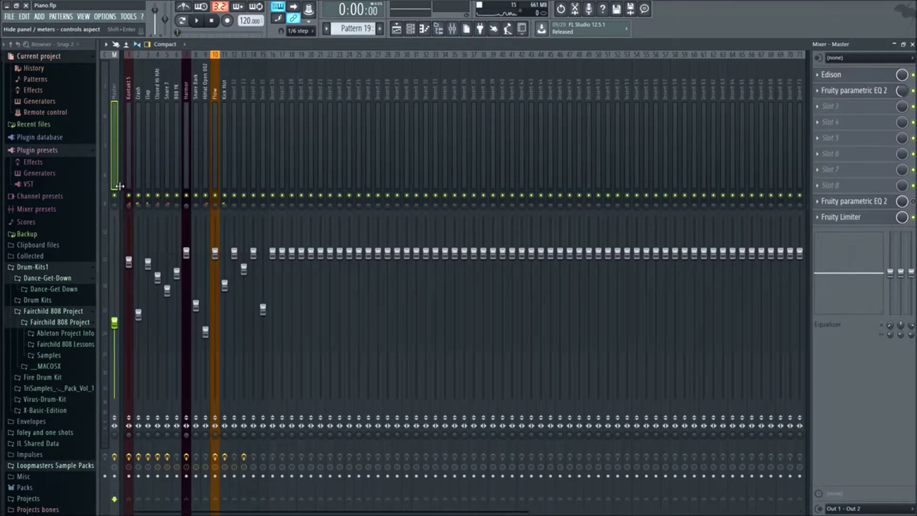
pyautogui.rightClick(114, 205)
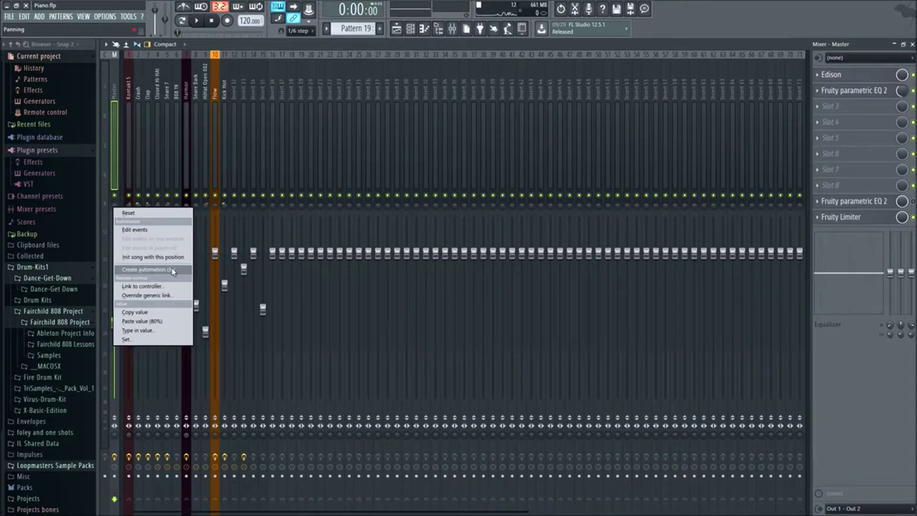
pyautogui.click(173, 273)
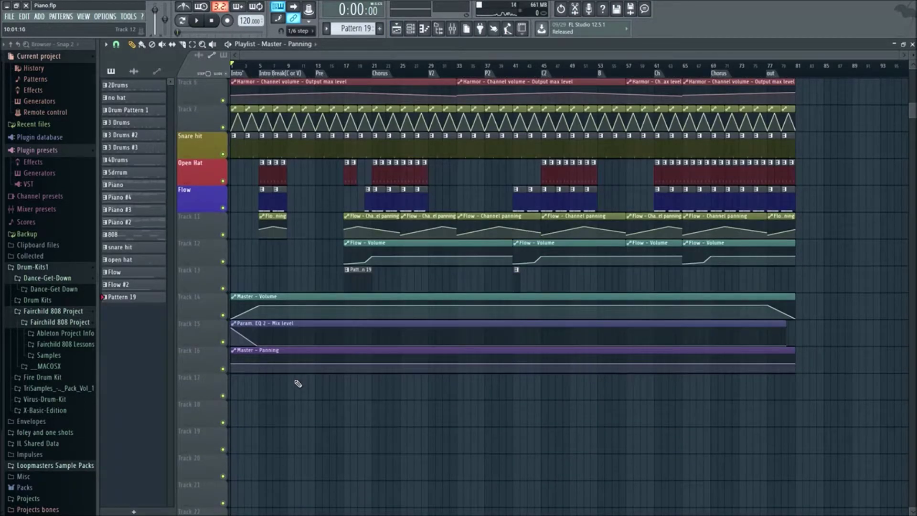
# Drag the first point of the Master - Panning clip on Track 16 to the bottom of the lane
pyautogui.moveTo(258, 363)
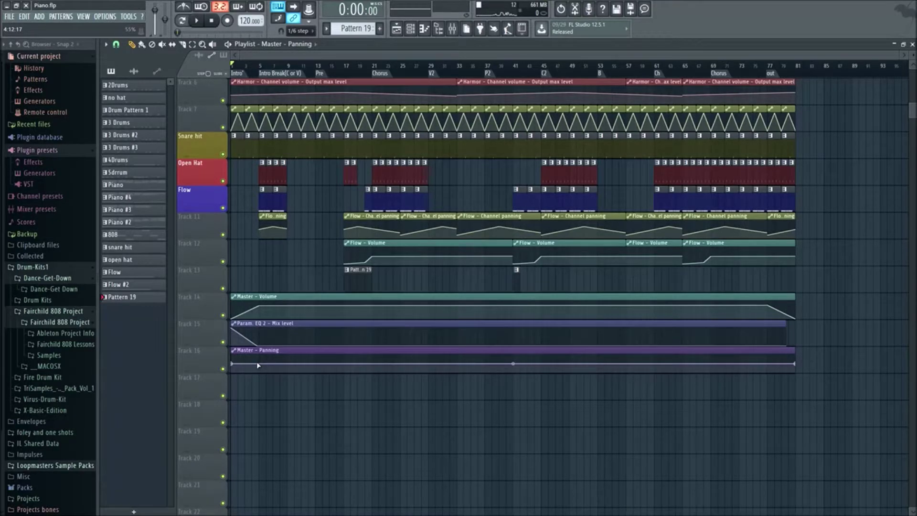
pyautogui.scroll(3, 258, 365)
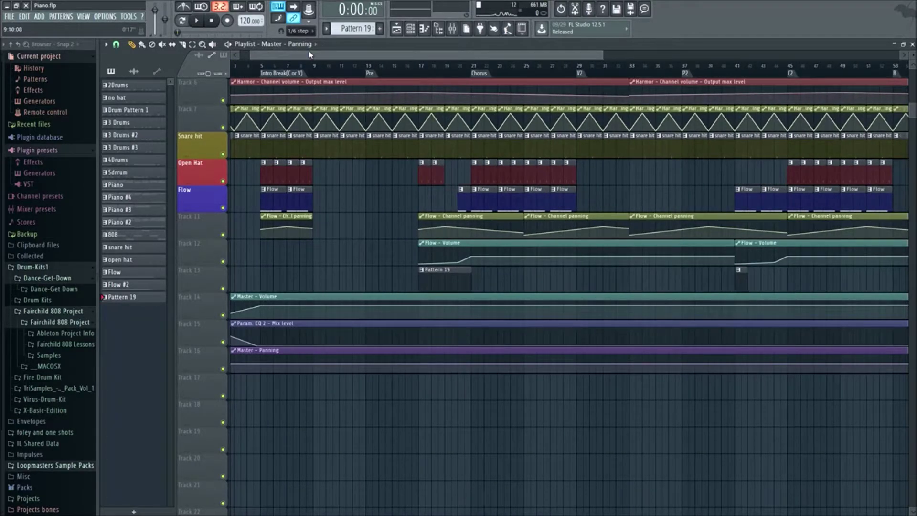
pyautogui.moveTo(310, 54); pyautogui.dragTo(293, 54)
pyautogui.scroll(1, 287, 354)
pyautogui.scroll(-2, 286, 368)
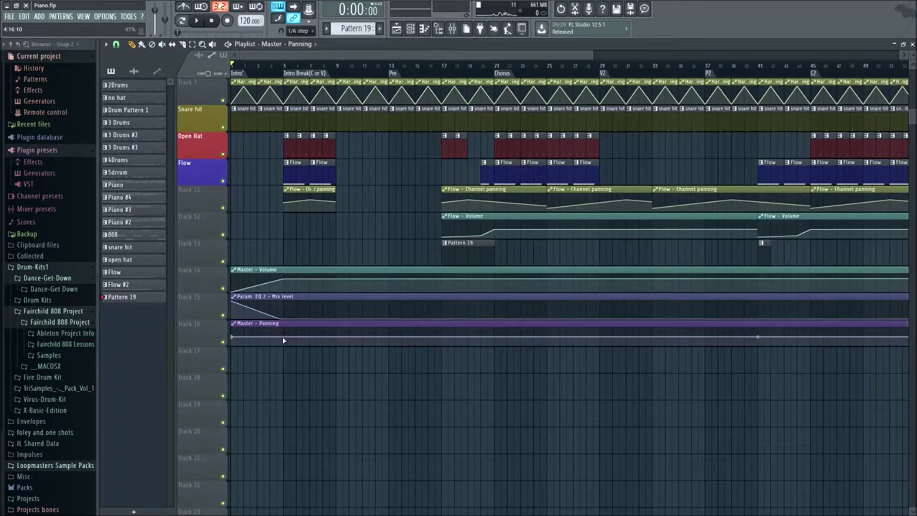
pyautogui.scroll(2, 301, 348)
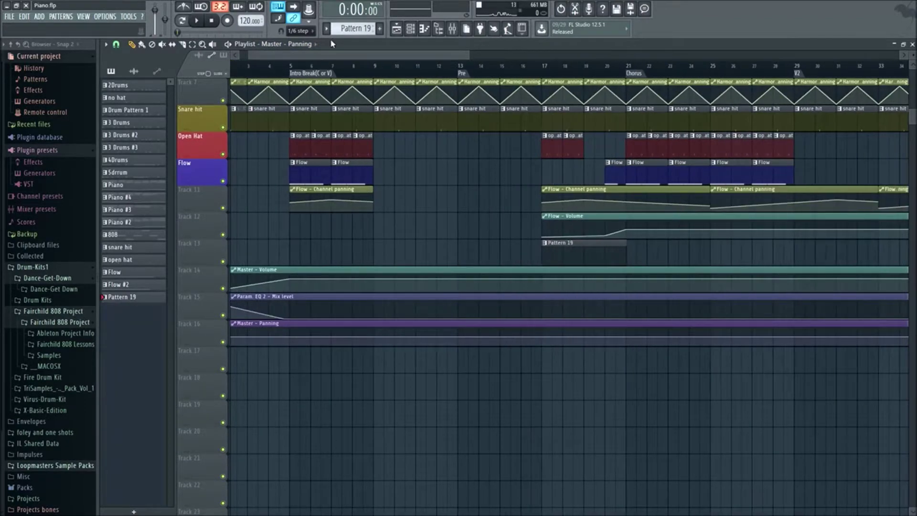
pyautogui.moveTo(312, 58); pyautogui.dragTo(302, 57)
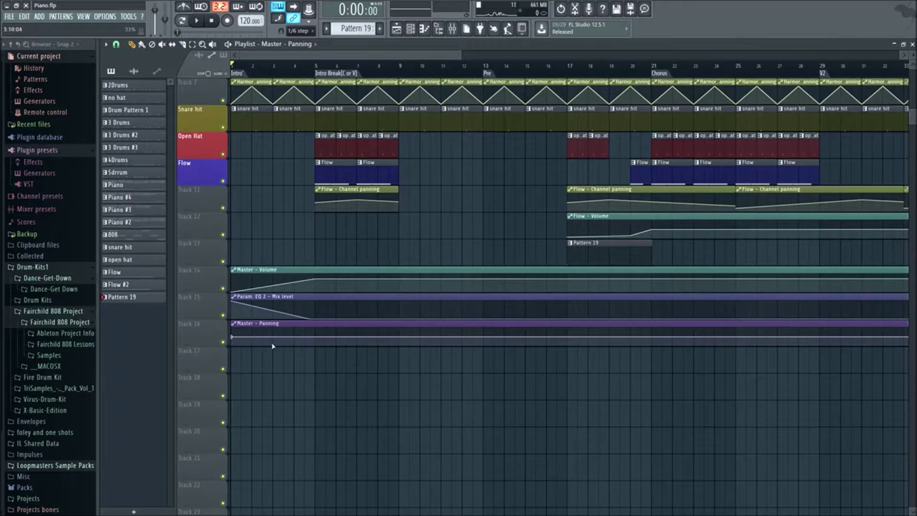
pyautogui.moveTo(234, 340); pyautogui.dragTo(236, 361)
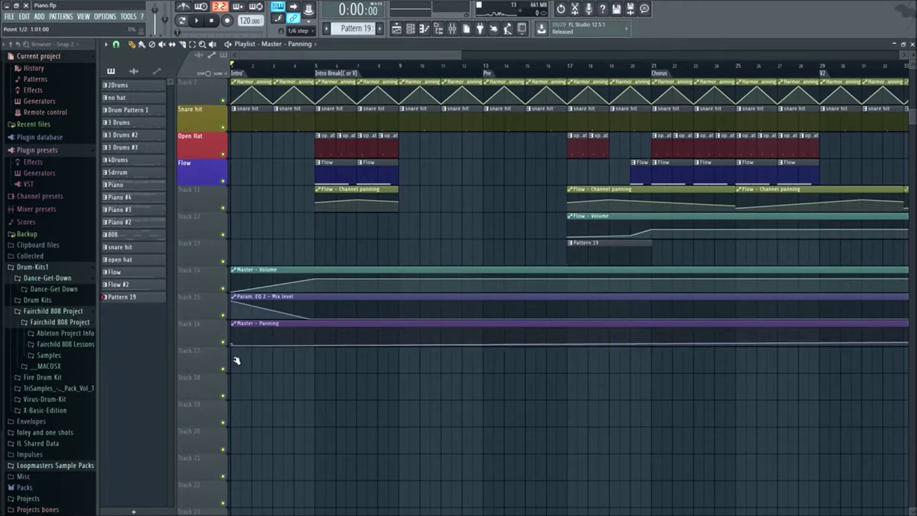
# Add a Master - Panning point and raise it to 100% so the pan ramps up by about bar 4
pyautogui.rightClick(321, 335)
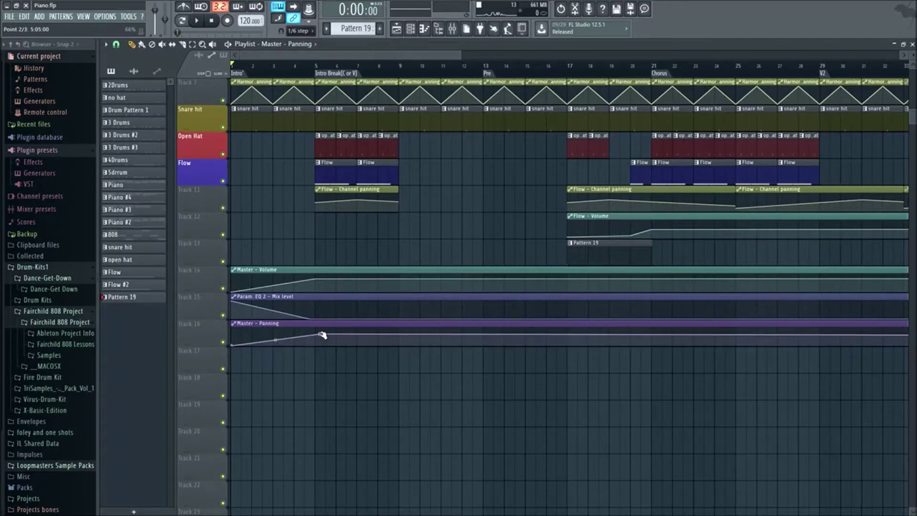
pyautogui.moveTo(316, 335); pyautogui.dragTo(317, 325)
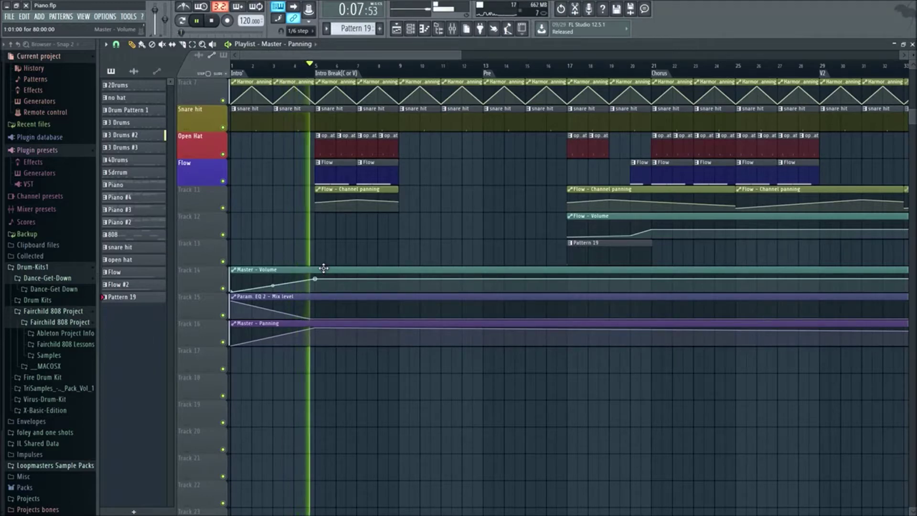
pyautogui.press('space')
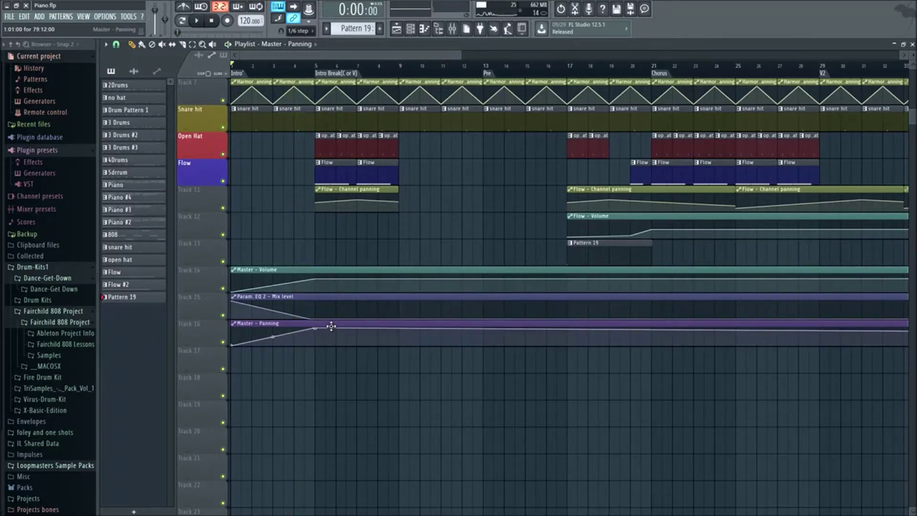
# Move the Master - Panning clip to start at bar 5 and play it back
pyautogui.moveTo(331, 326); pyautogui.dragTo(410, 342)
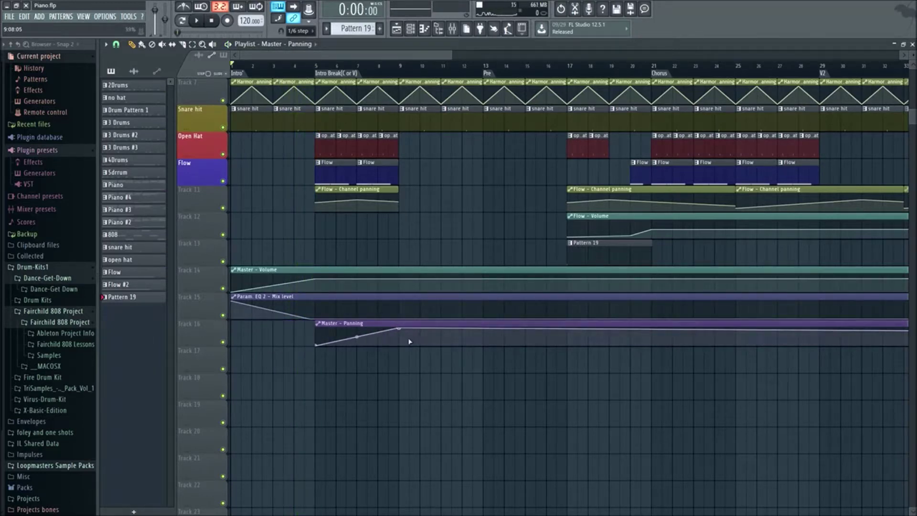
pyautogui.press('space')
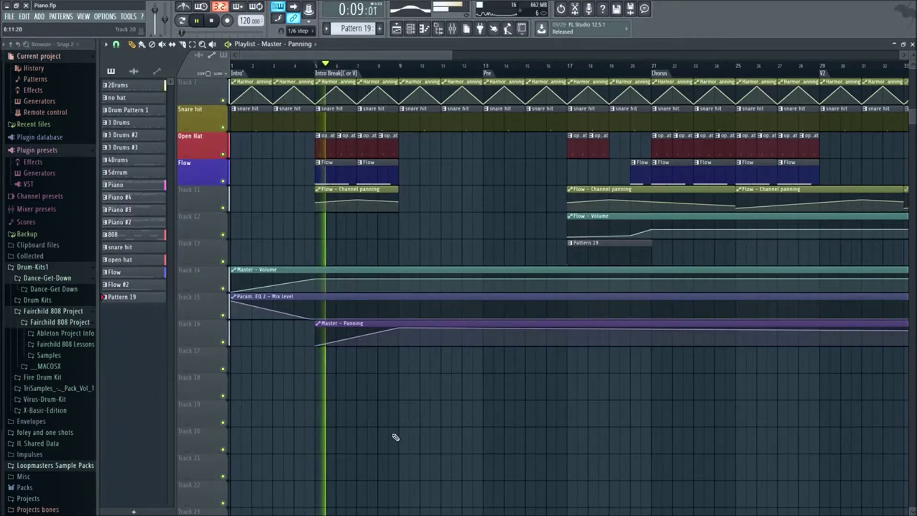
pyautogui.scroll(-3, 382, 437)
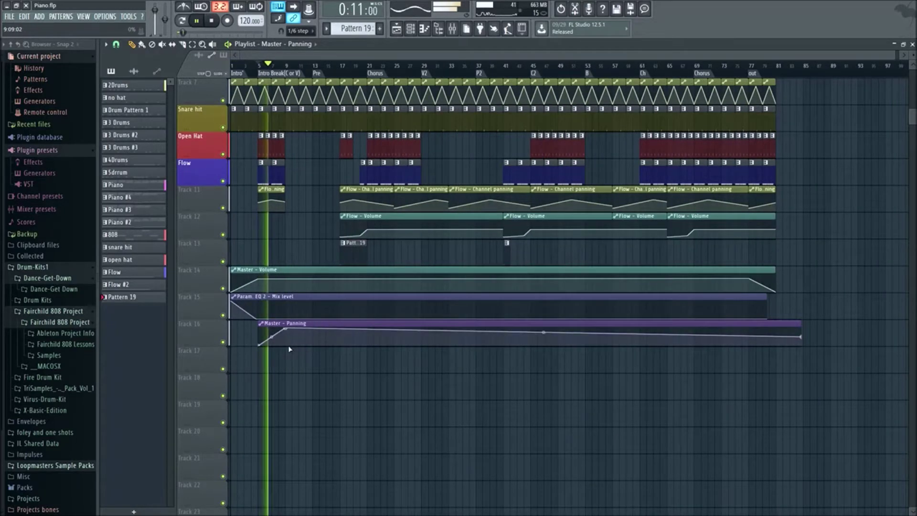
# Reshape the panning curve with a low start point, rising briefly, and the end point held at 50%
pyautogui.click(288, 345)
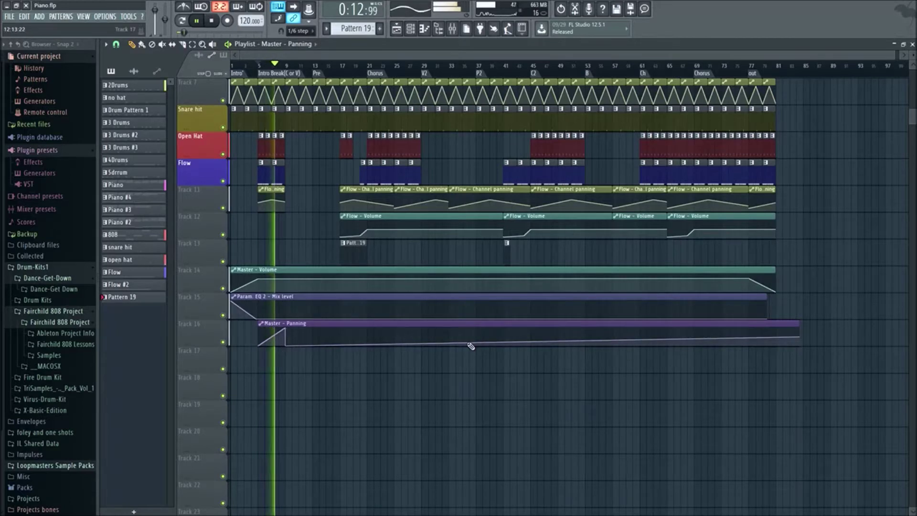
pyautogui.moveTo(799, 337); pyautogui.dragTo(779, 350)
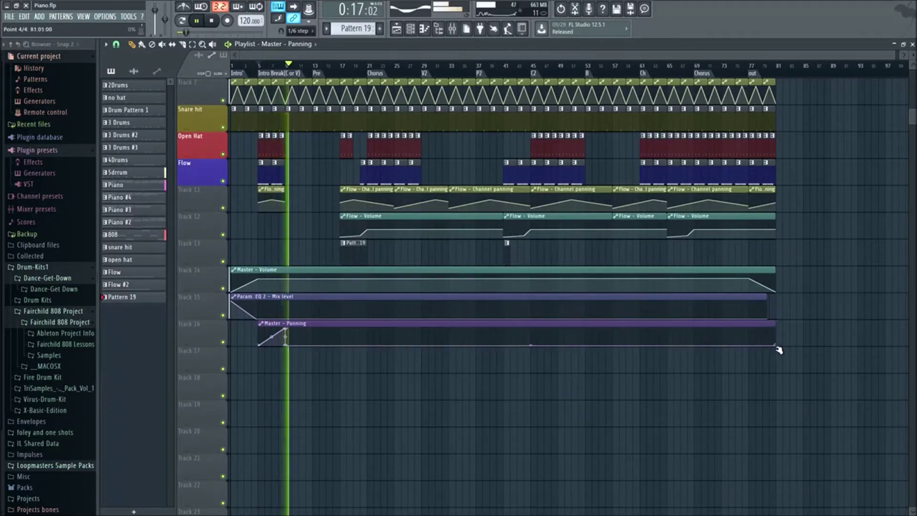
pyautogui.press('space')
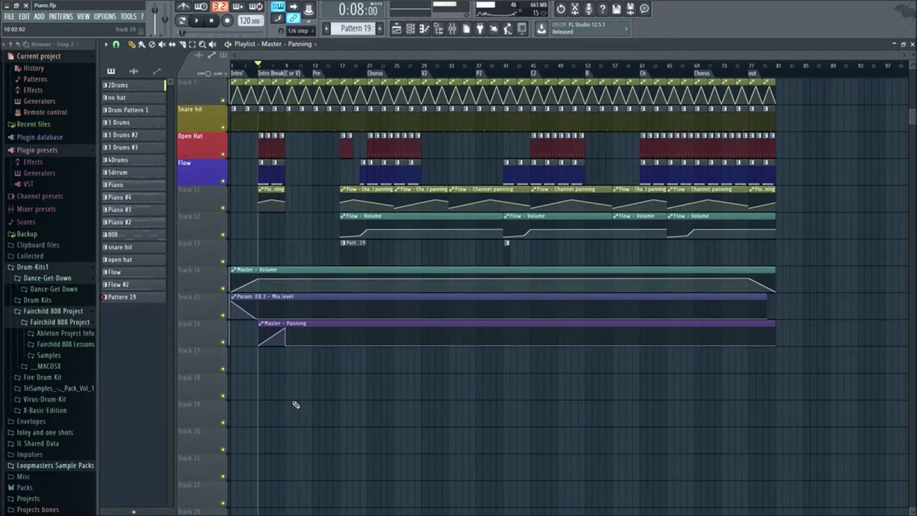
pyautogui.press('space')
pyautogui.moveTo(285, 344); pyautogui.dragTo(285, 337)
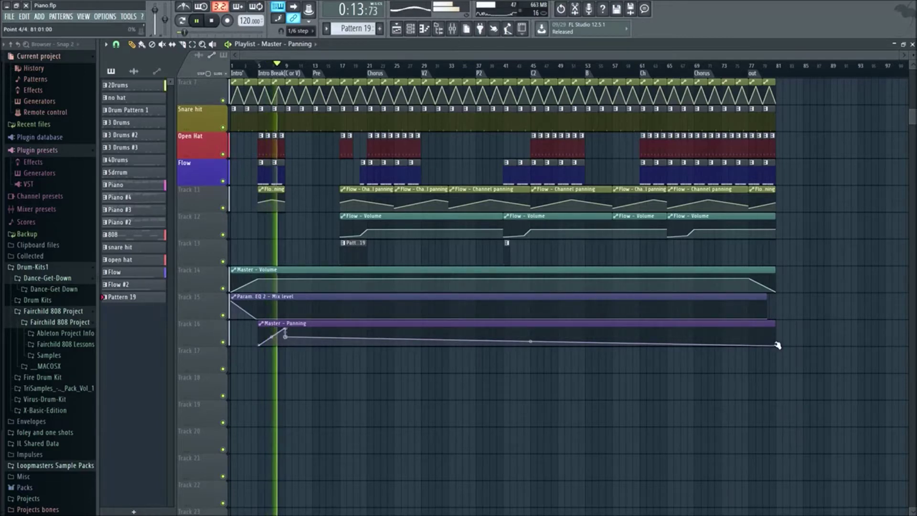
pyautogui.moveTo(778, 345); pyautogui.dragTo(778, 338)
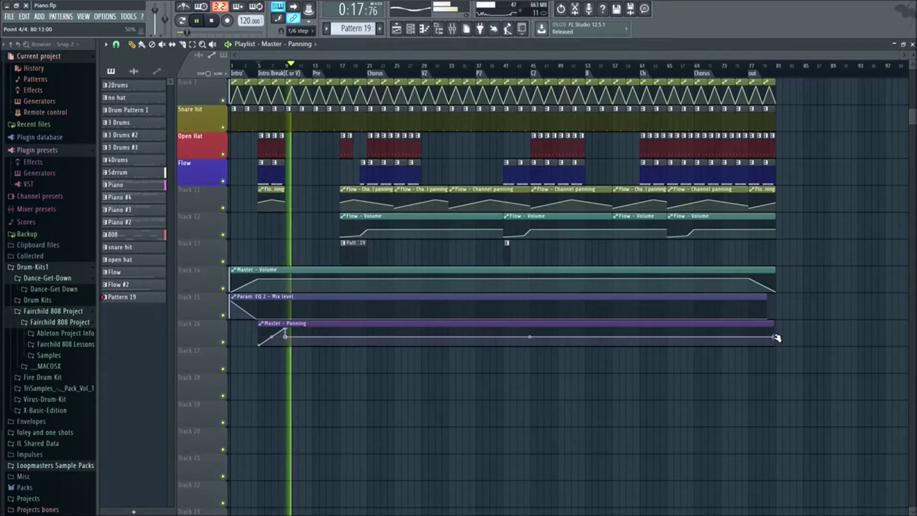
pyautogui.press('space')
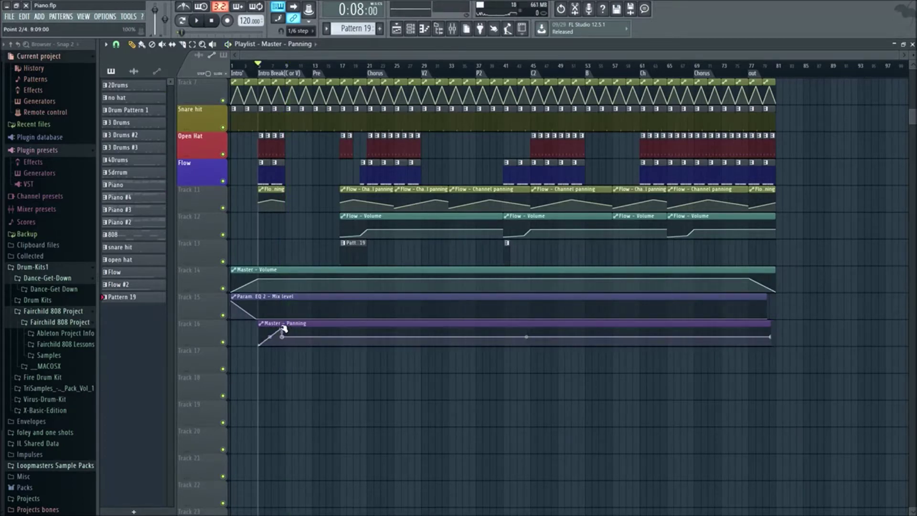
pyautogui.scroll(5, 268, 387)
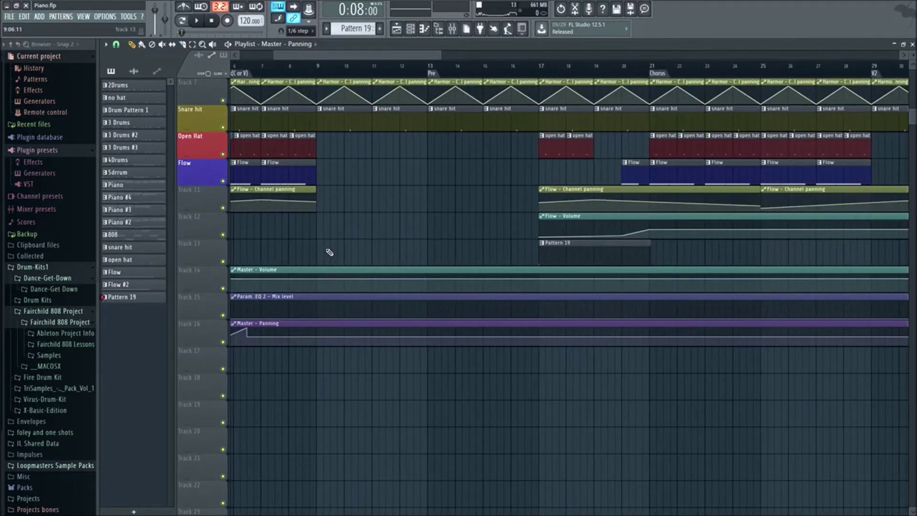
# Drop point 3 to the bottom at bar 7 to form a triangle, then delete the second panning clip
pyautogui.moveTo(330, 55); pyautogui.dragTo(307, 55)
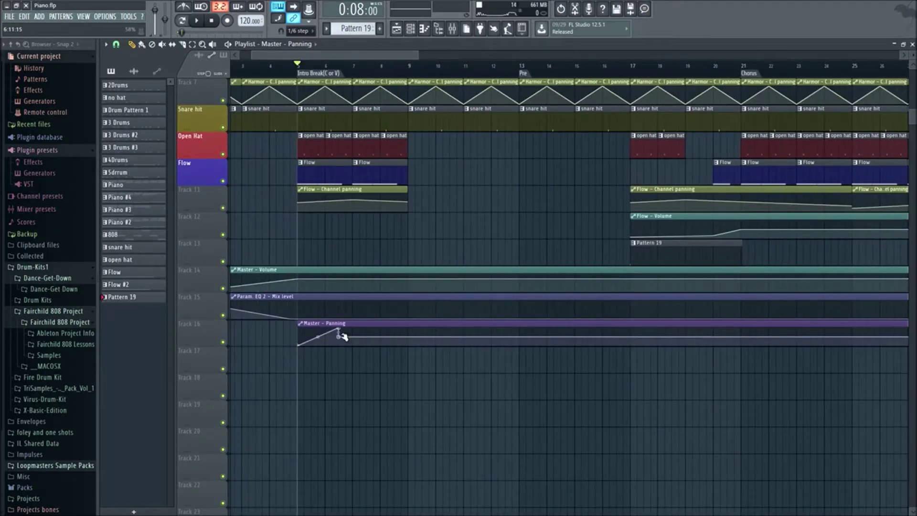
pyautogui.moveTo(339, 337); pyautogui.dragTo(353, 344)
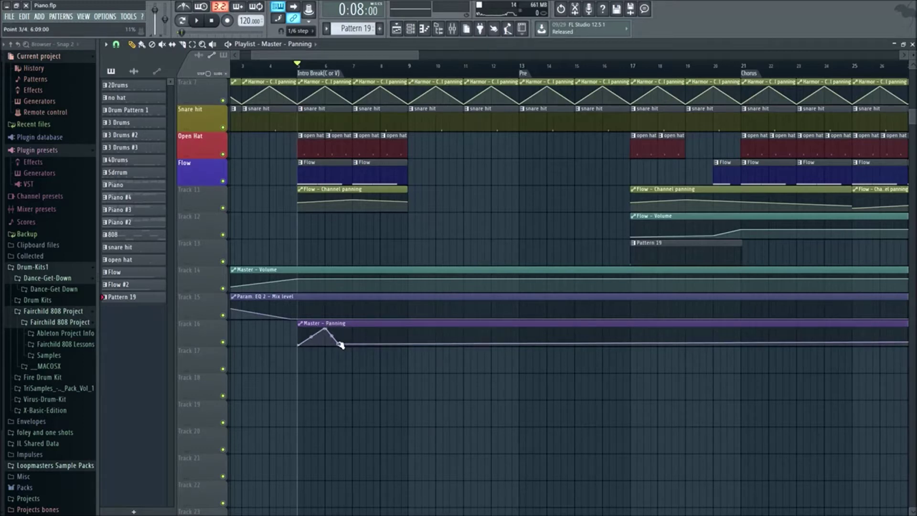
pyautogui.moveTo(342, 345); pyautogui.dragTo(352, 347)
pyautogui.press('space')
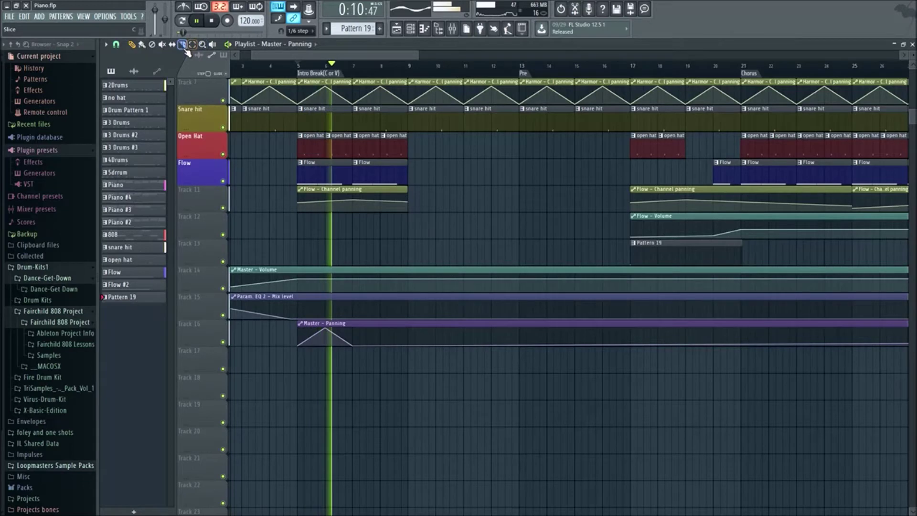
pyautogui.press('space')
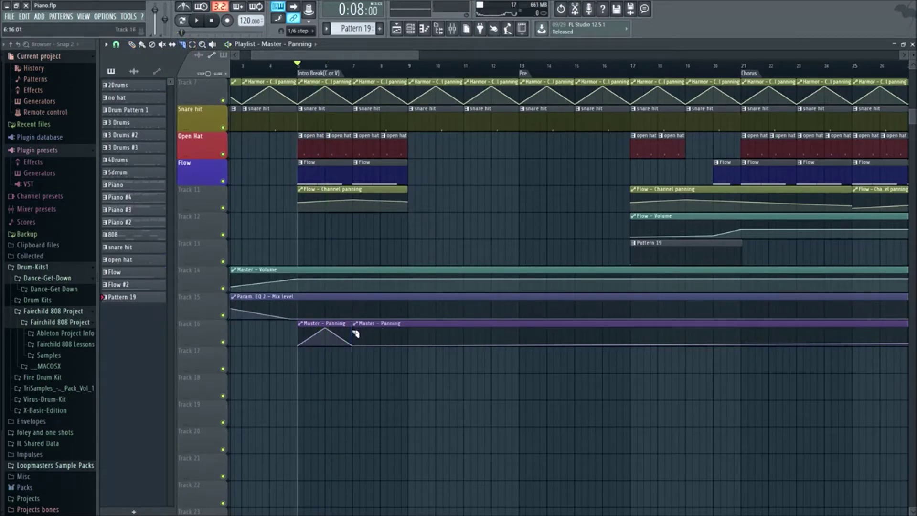
pyautogui.click(424, 332)
pyautogui.press('Delete')
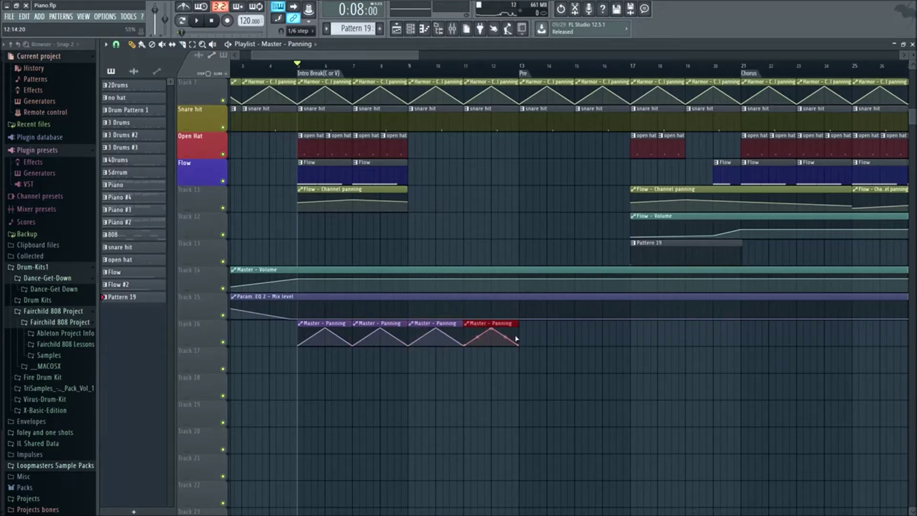
# Copy the four triangle panning clips into eight through the Chorus, and move the Master - Volume fade to bar 9
pyautogui.click(542, 341)
pyautogui.rightClick(598, 325)
pyautogui.moveTo(579, 320); pyautogui.dragTo(296, 372)
pyautogui.moveTo(347, 325); pyautogui.dragTo(578, 368)
pyautogui.press('space')
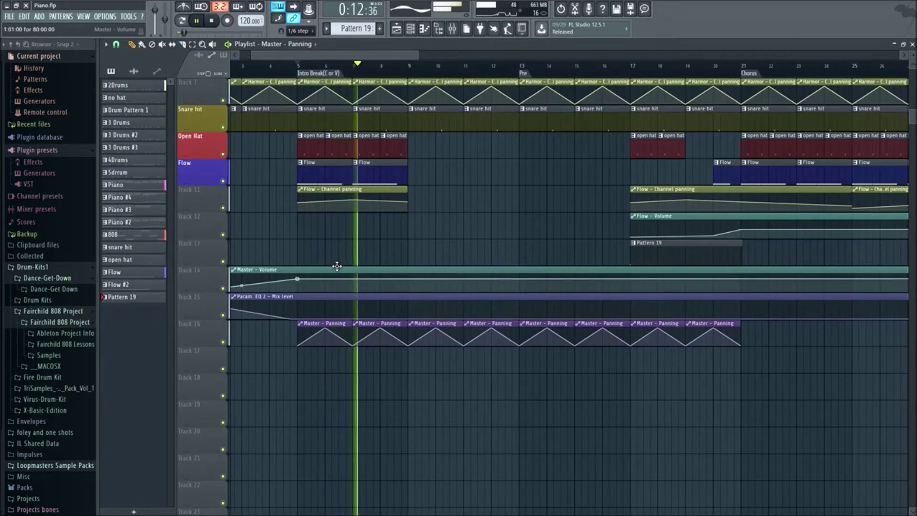
pyautogui.moveTo(336, 266); pyautogui.dragTo(557, 257)
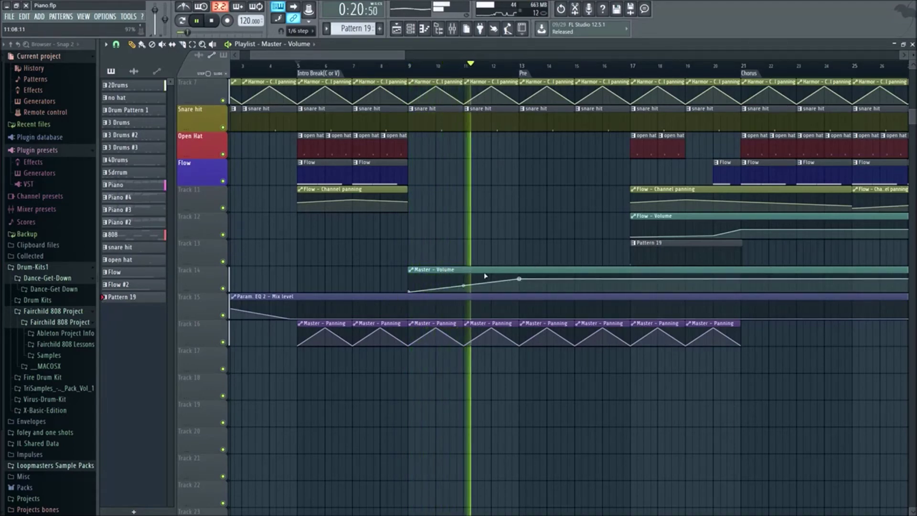
# Drag the Param. EQ 2 - Mix level and Master - Volume clips back to bar 1
pyautogui.moveTo(329, 297); pyautogui.dragTo(618, 296)
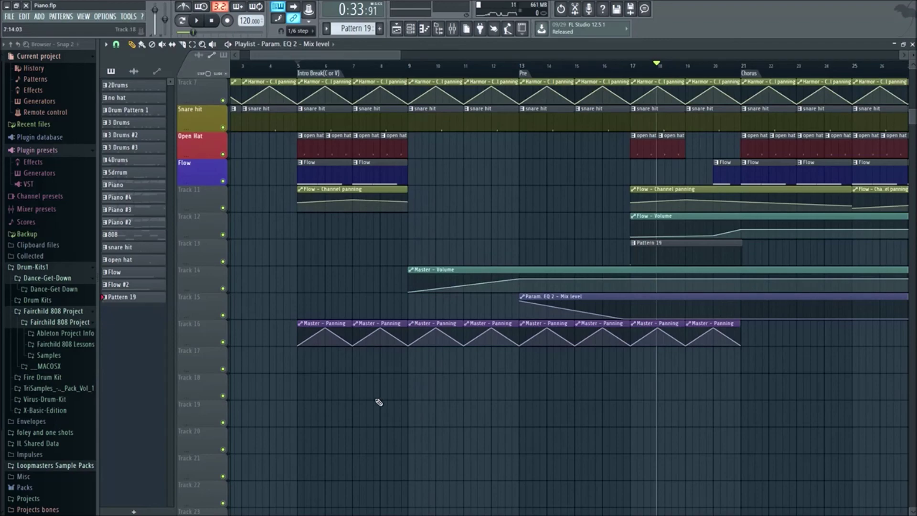
pyautogui.scroll(-4, 430, 368)
pyautogui.moveTo(529, 296); pyautogui.dragTo(339, 306)
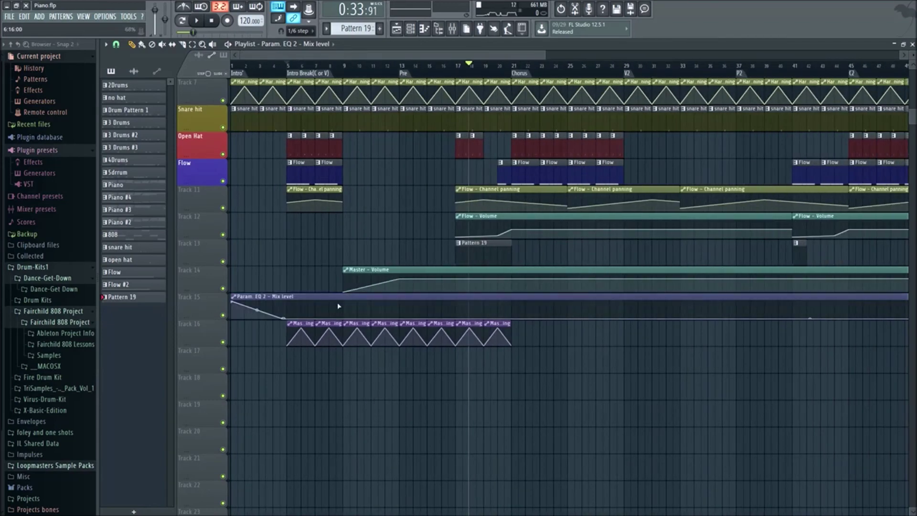
pyautogui.moveTo(469, 271); pyautogui.dragTo(357, 271)
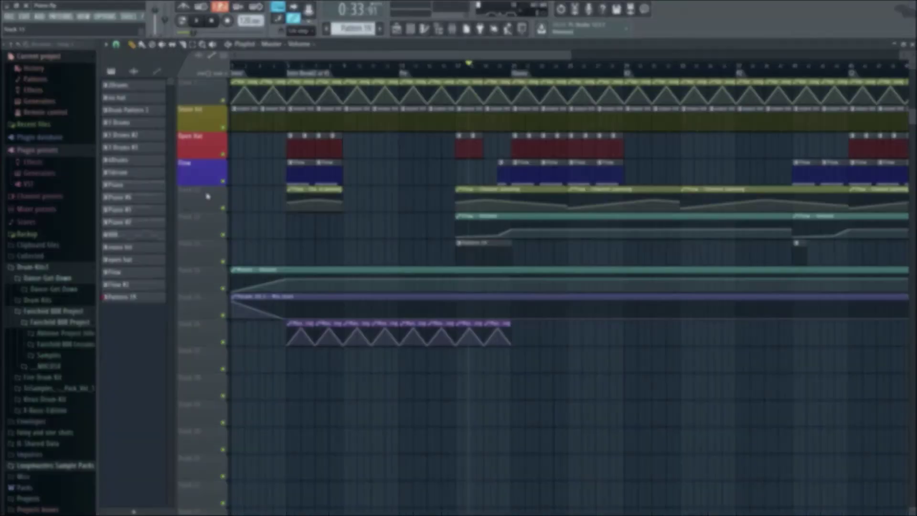